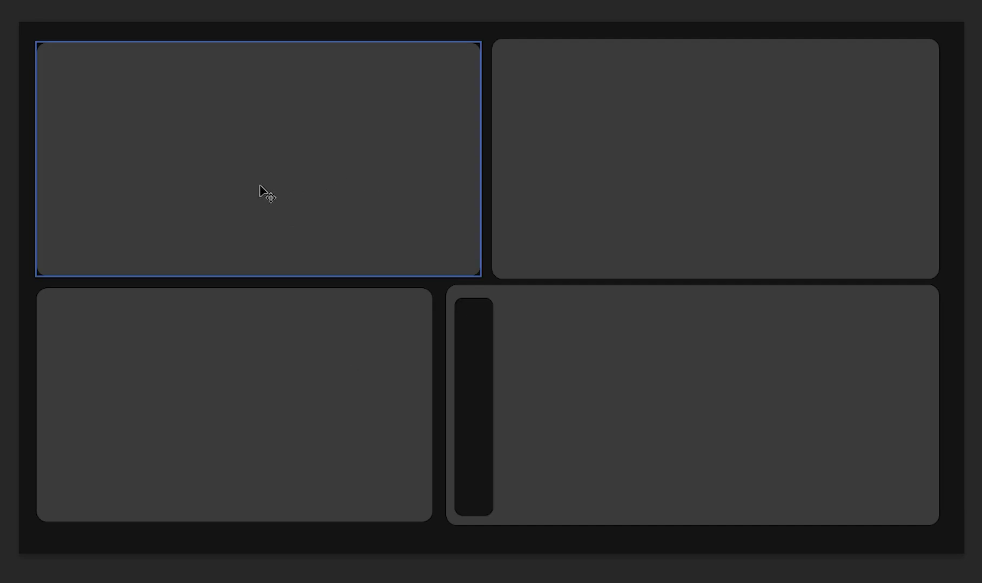
Step: Try resizing the two upper rectangles of the four-panel layout mockup
{"action": "left_click", "coordinate": [549, 201]}
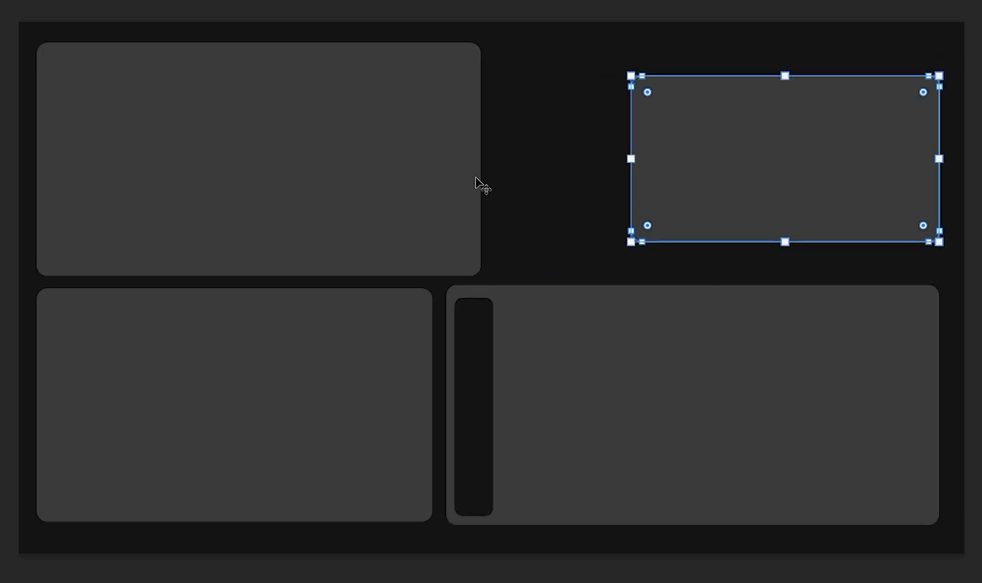
{"action": "left_click", "coordinate": [441, 178]}
{"action": "left_click_drag", "start_coordinate": [480, 160], "coordinate": [313, 159]}
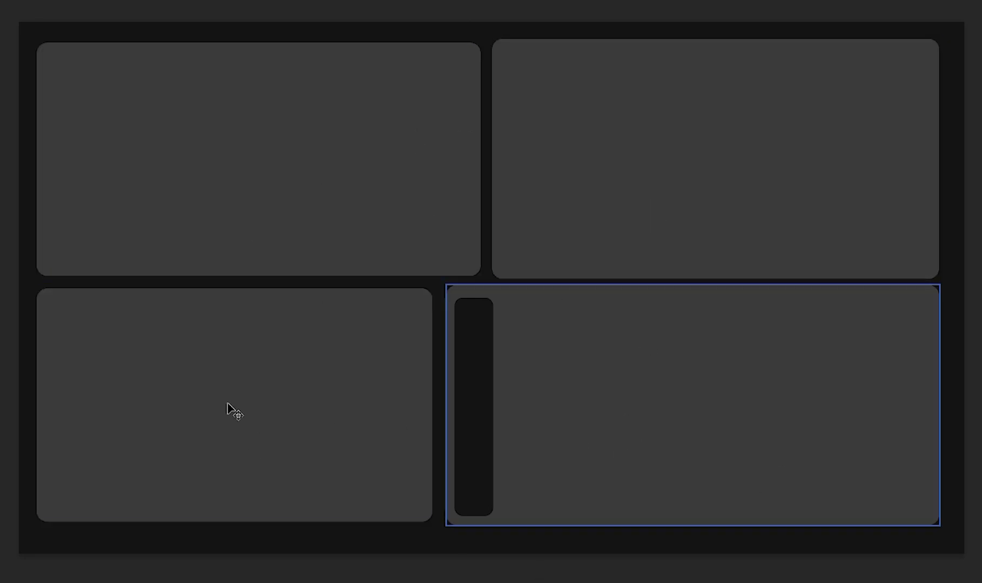
{"action": "left_click", "coordinate": [560, 219]}
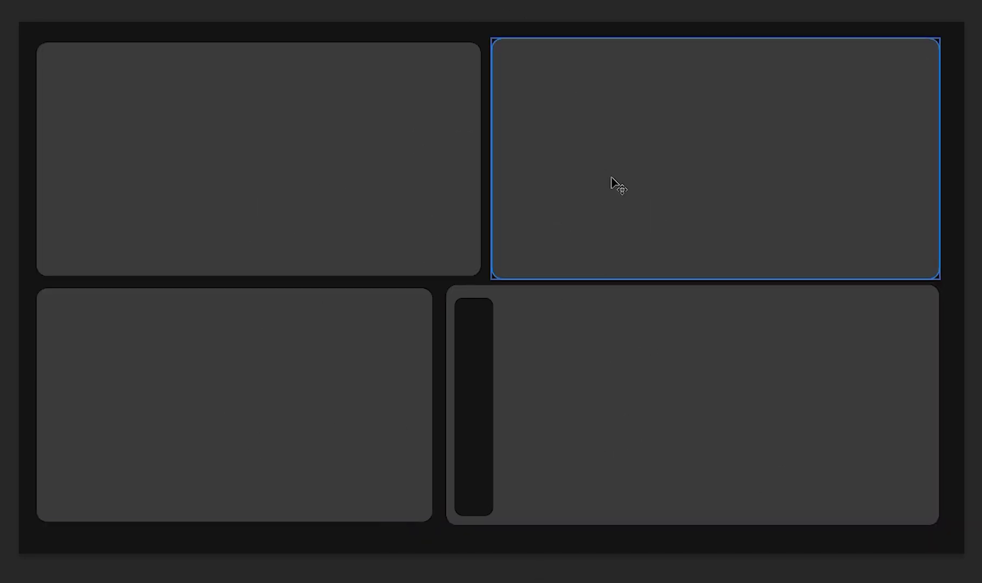
{"action": "left_click", "coordinate": [612, 184]}
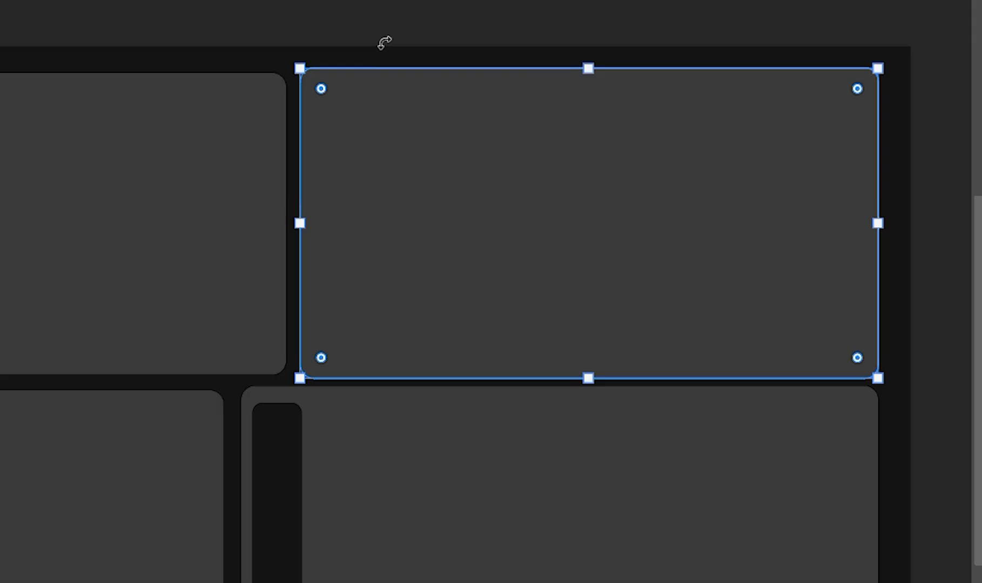
{"action": "left_click", "coordinate": [454, 126]}
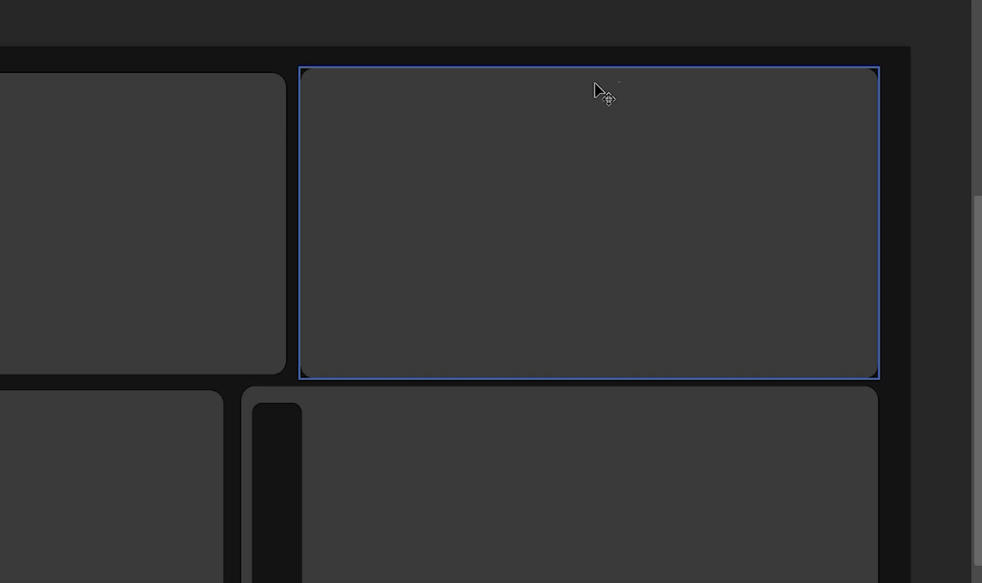
{"action": "left_click", "coordinate": [564, 467]}
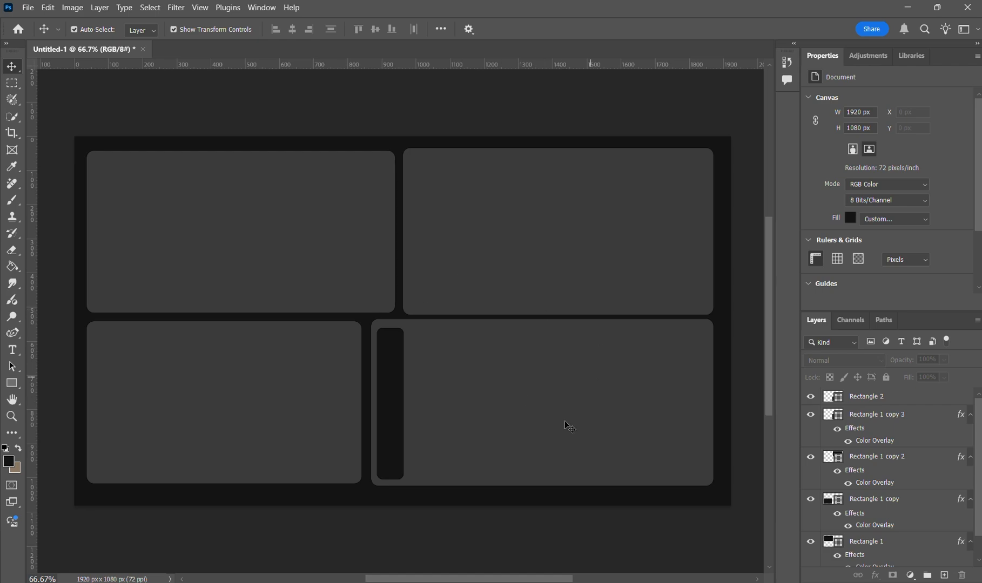
{"action": "left_click", "coordinate": [597, 486]}
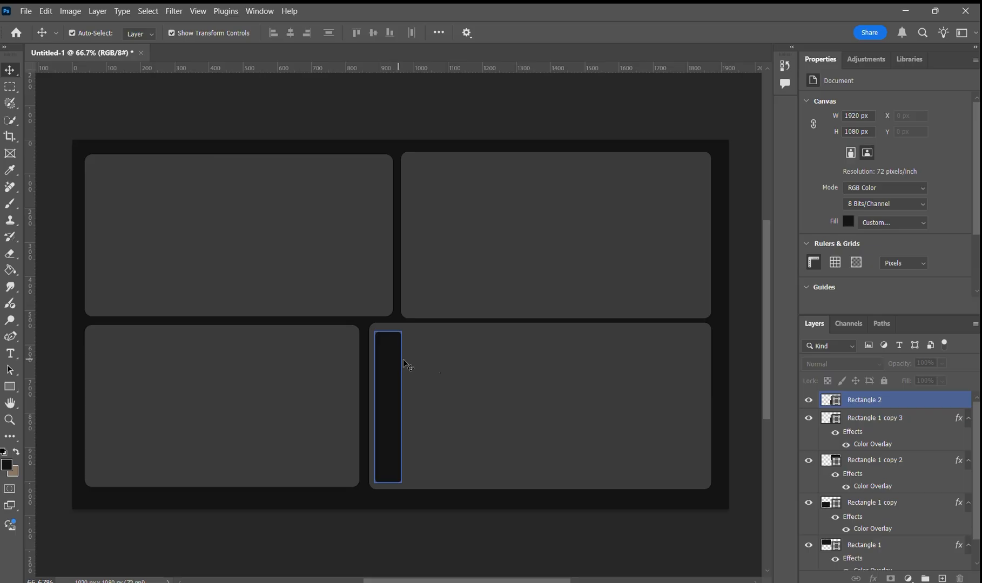
{"action": "left_click", "coordinate": [603, 418]}
{"action": "left_click", "coordinate": [401, 340]}
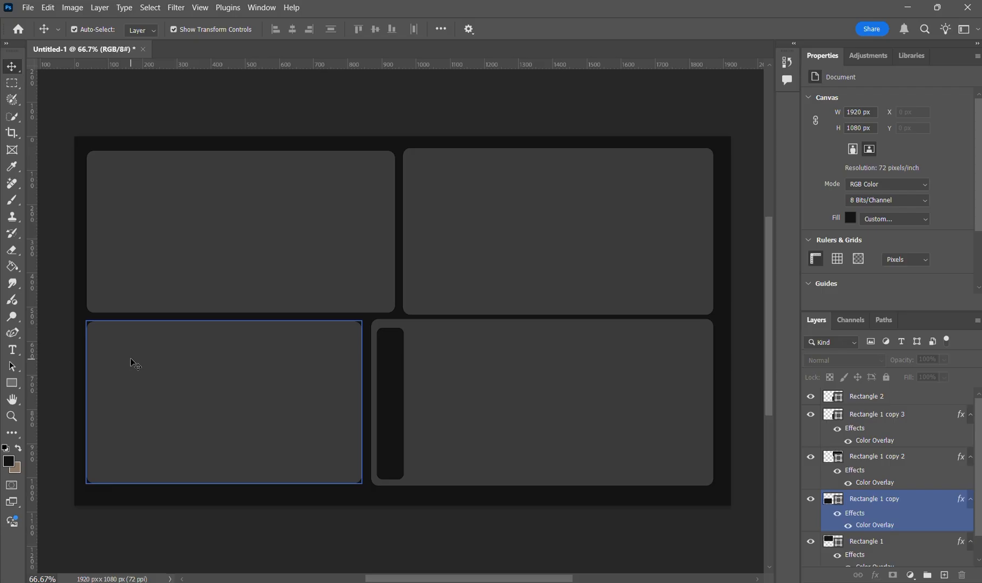
{"action": "left_click", "coordinate": [173, 268]}
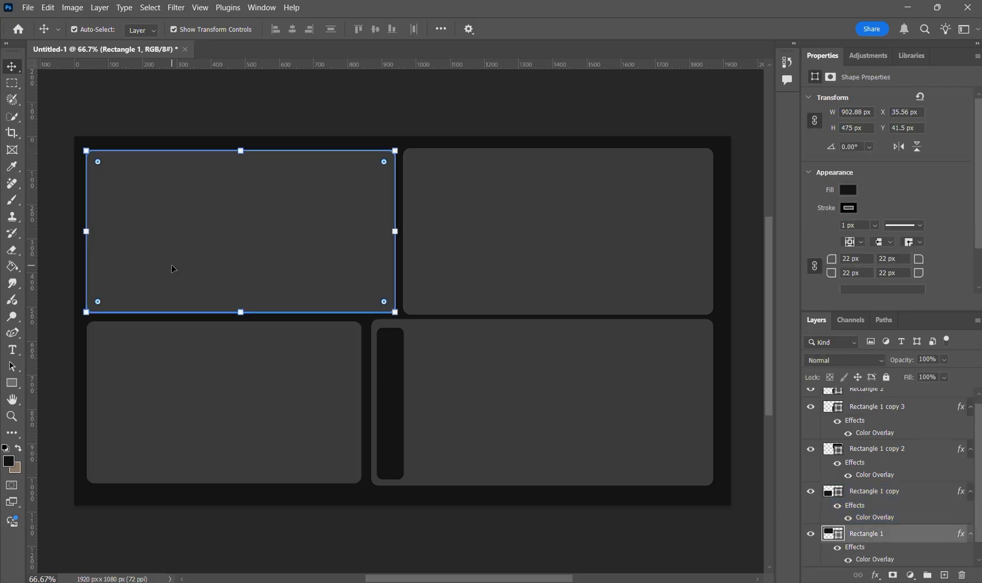
{"action": "left_click", "coordinate": [160, 353]}
{"action": "left_click", "coordinate": [173, 268]}
{"action": "left_click", "coordinate": [166, 378]}
{"action": "left_click", "coordinate": [184, 269]}
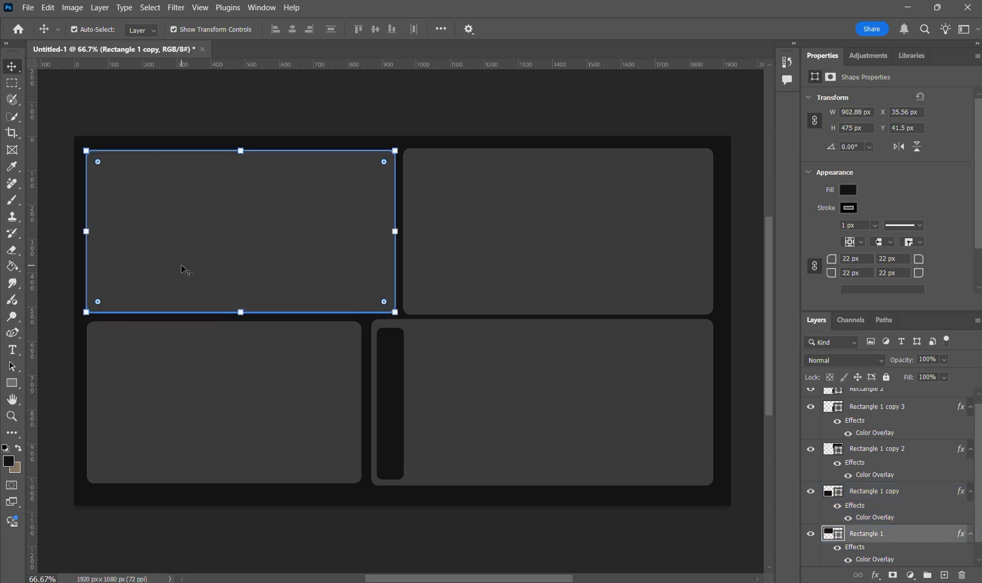
{"action": "left_click", "coordinate": [182, 364]}
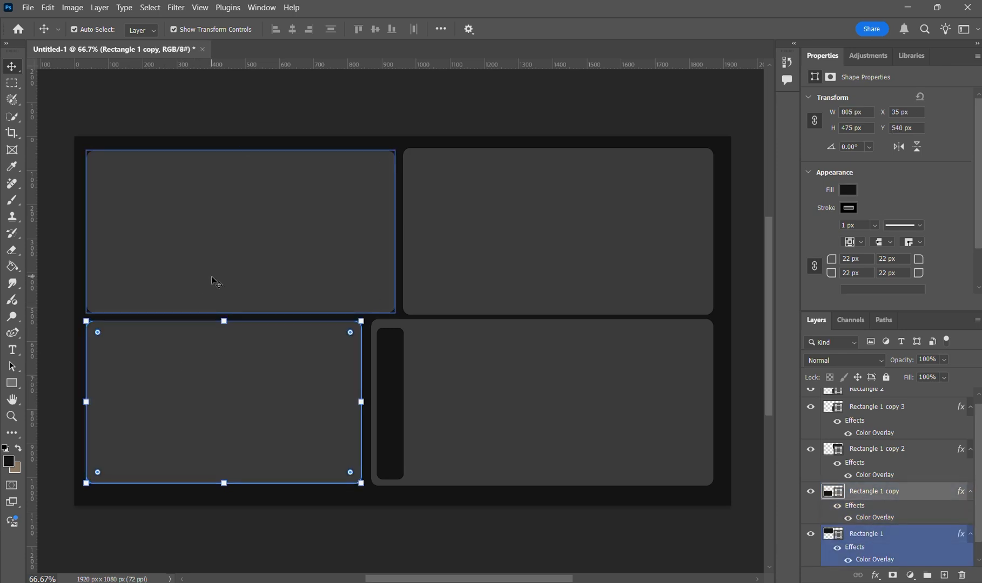
{"action": "left_click", "coordinate": [249, 274]}
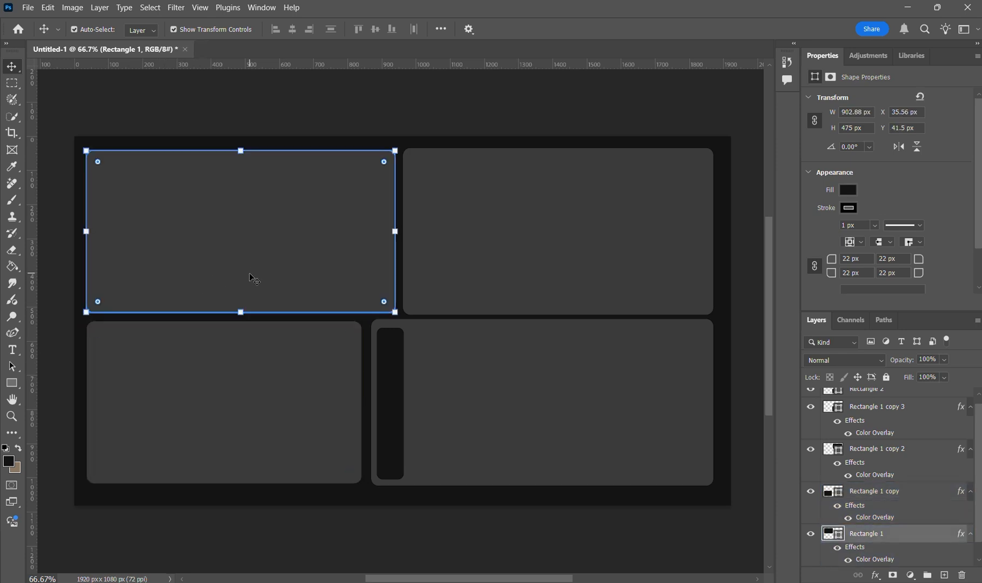
{"action": "left_click", "coordinate": [244, 365]}
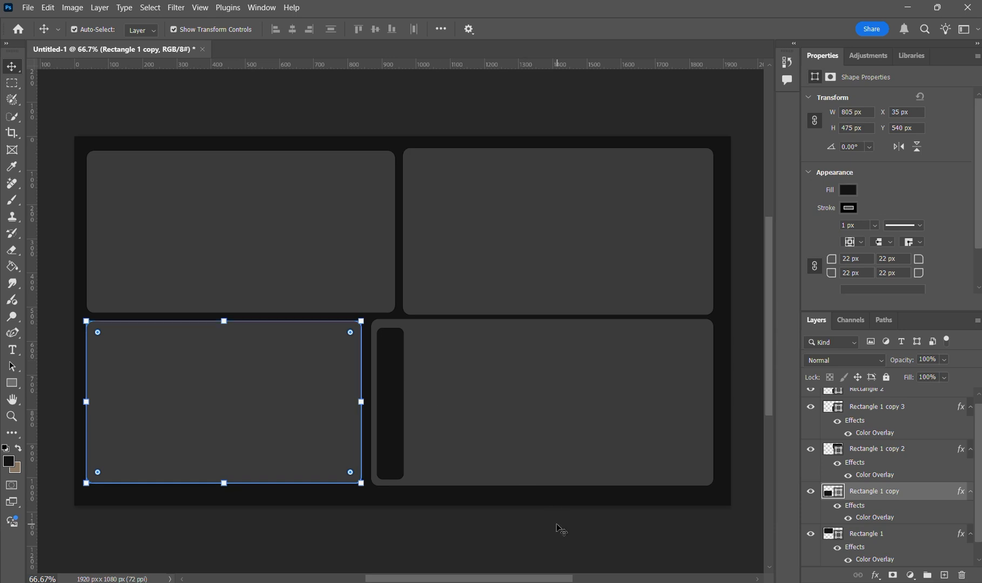
{"action": "left_click", "coordinate": [484, 504]}
{"action": "left_click", "coordinate": [482, 273]}
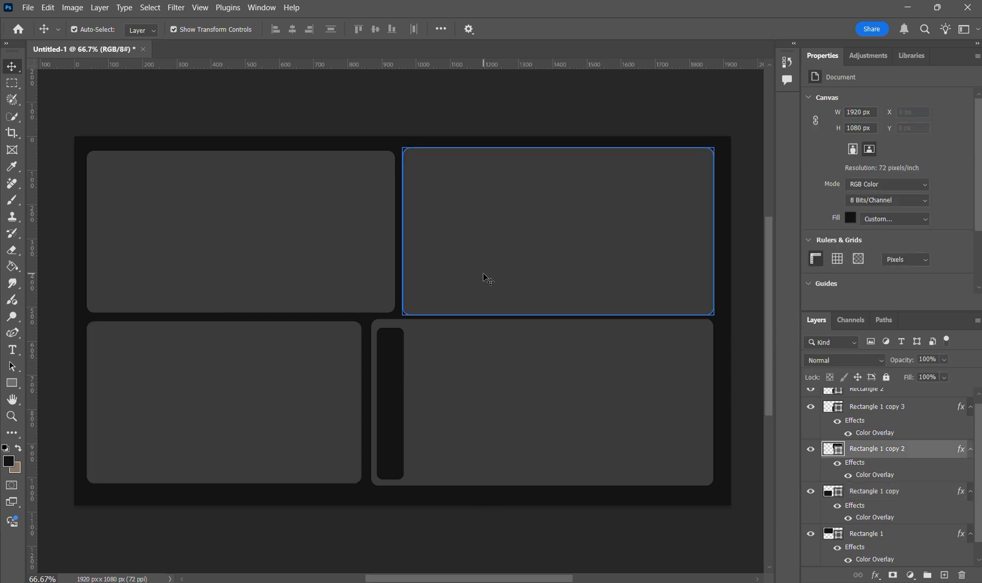
{"action": "left_click", "coordinate": [482, 330]}
{"action": "left_click", "coordinate": [482, 298]}
{"action": "left_click", "coordinate": [479, 352]}
{"action": "left_click", "coordinate": [480, 352]}
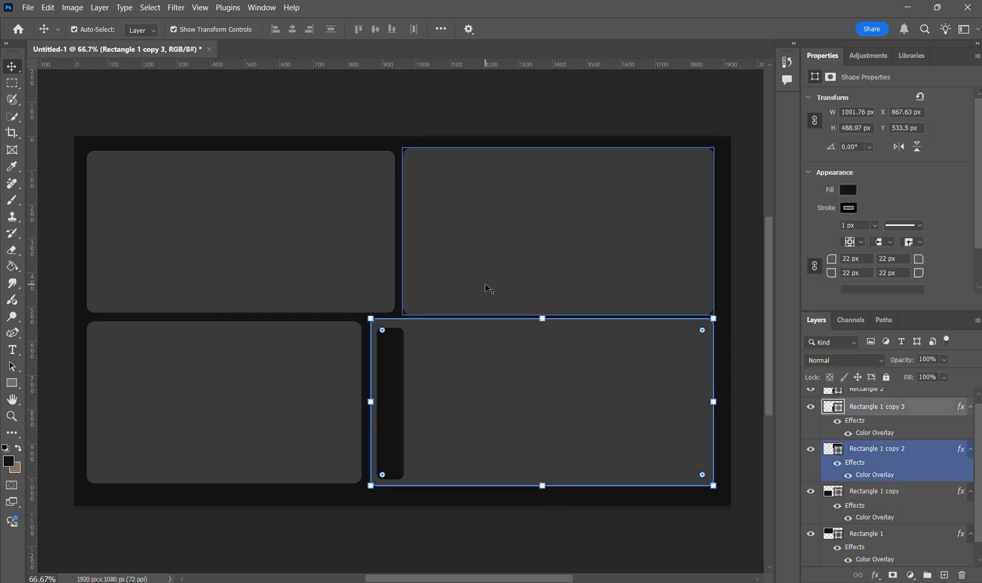
{"action": "left_click", "coordinate": [486, 285]}
{"action": "left_click", "coordinate": [491, 361]}
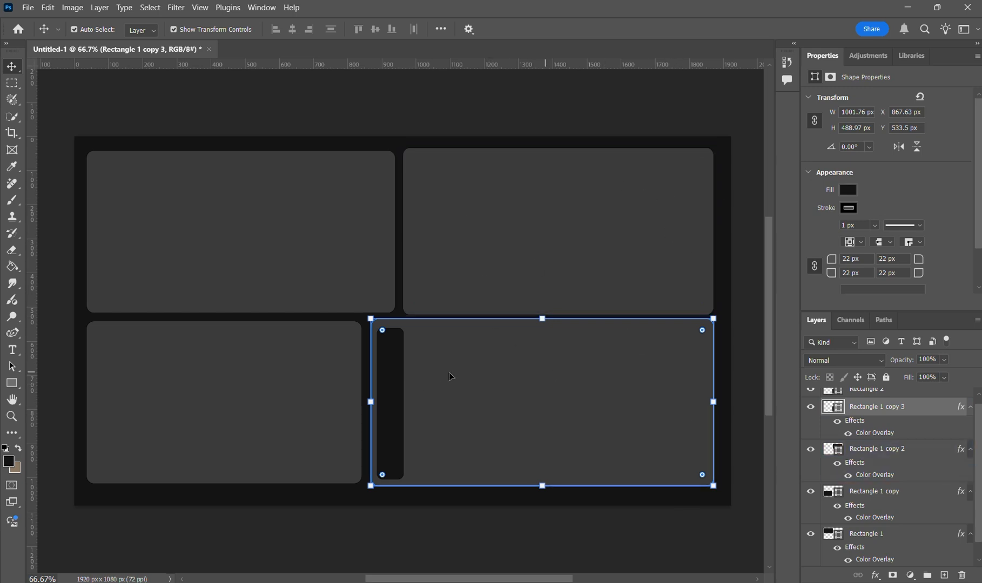
{"action": "left_click", "coordinate": [302, 275]}
{"action": "left_click", "coordinate": [279, 369]}
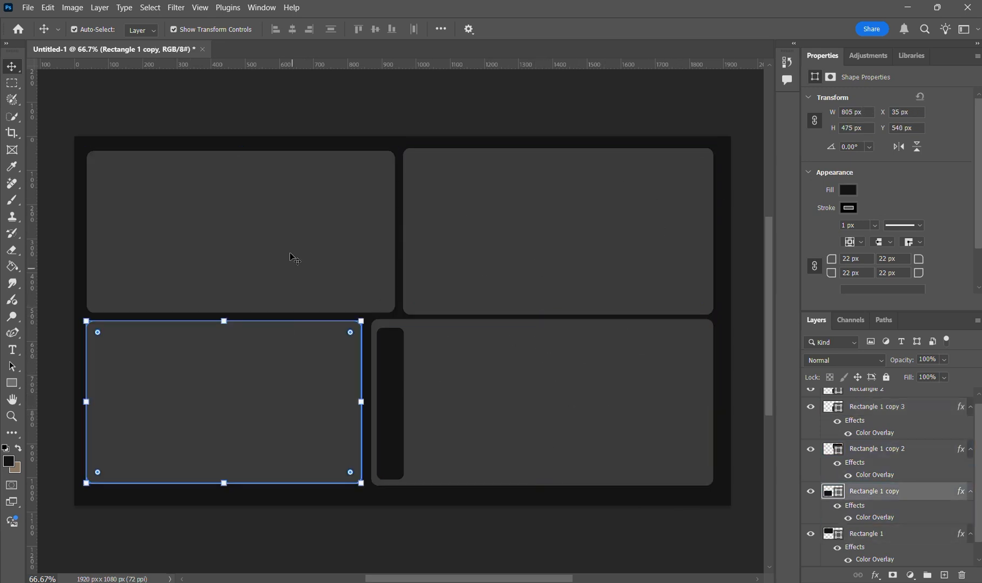
{"action": "left_click", "coordinate": [297, 257]}
{"action": "left_click", "coordinate": [272, 401]}
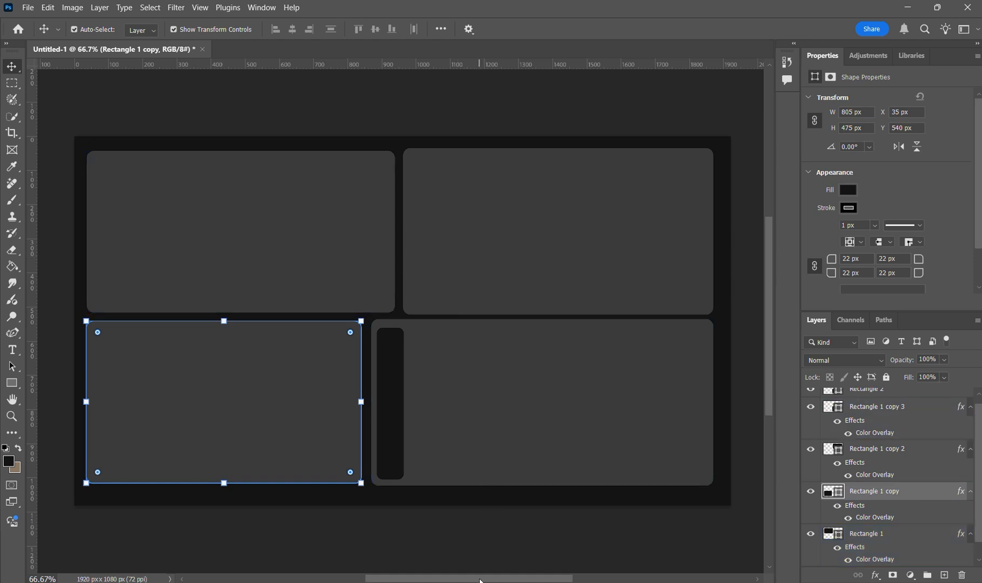
{"action": "left_click", "coordinate": [384, 514]}
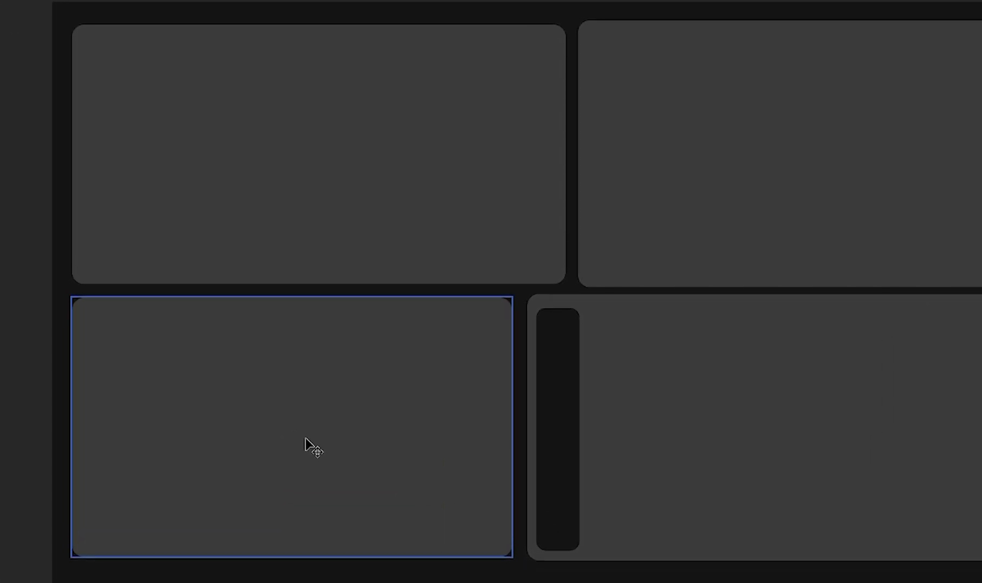
{"action": "right_click", "coordinate": [182, 442]}
{"action": "left_click", "coordinate": [227, 333]}
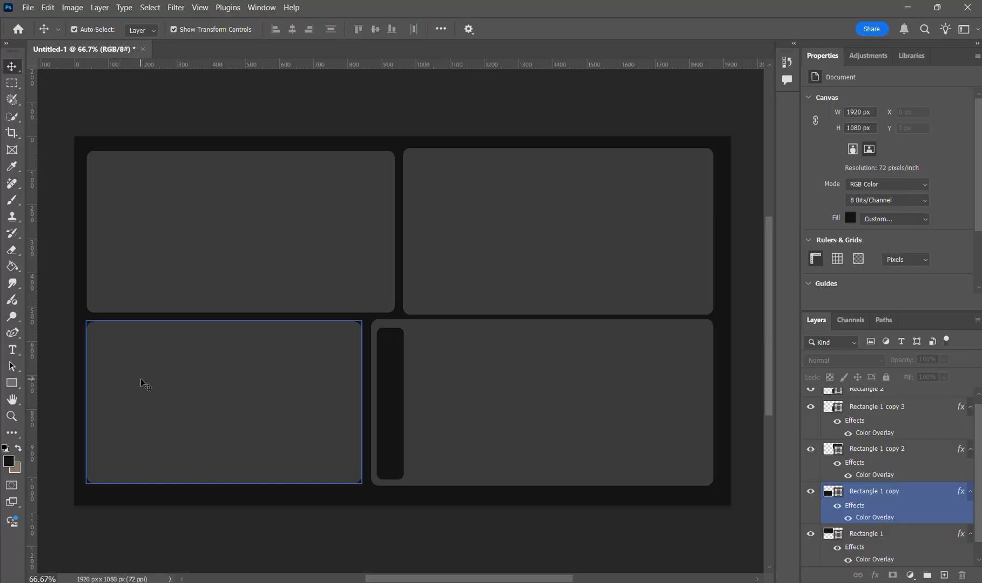
{"action": "left_click", "coordinate": [250, 378]}
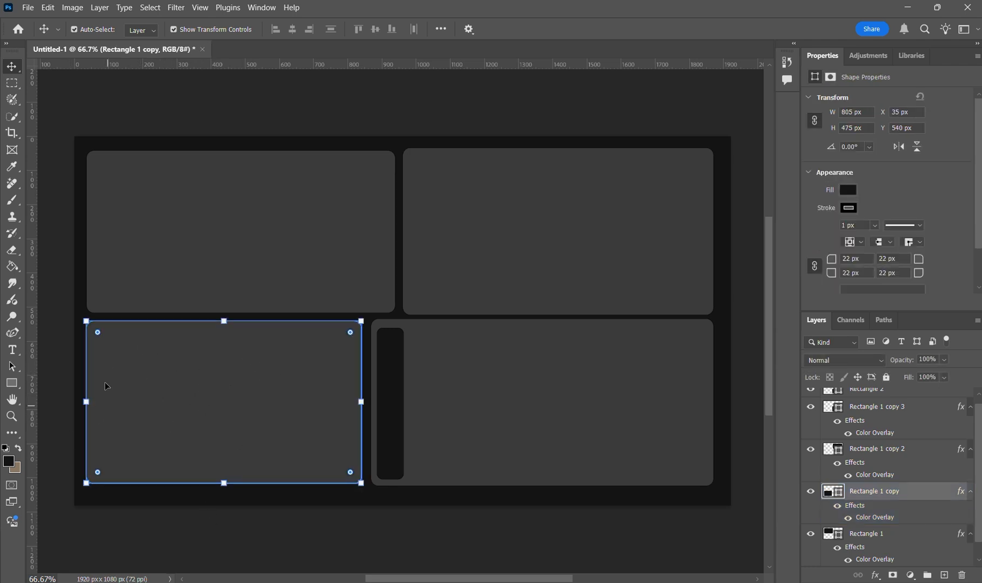
{"action": "left_click", "coordinate": [246, 190]}
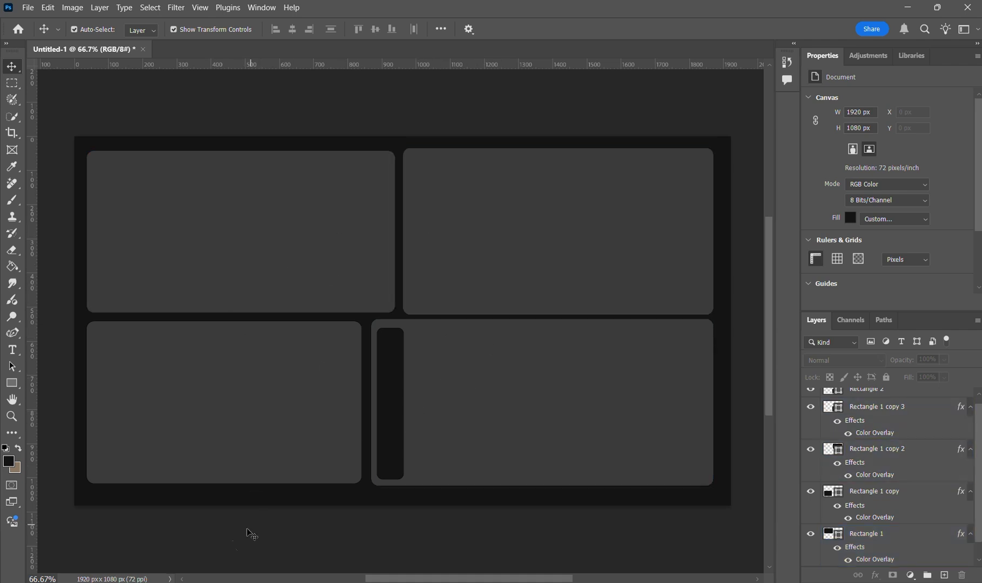
Step: Switch to Premiere Pro and create a new project named "Basic Editing 01"
{"action": "left_click", "coordinate": [156, 582]}
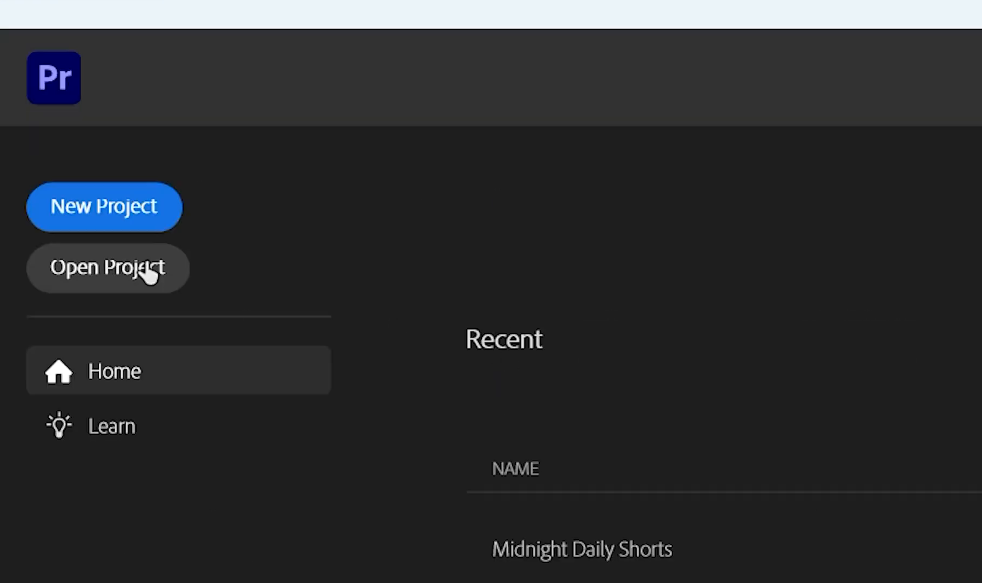
{"action": "left_click", "coordinate": [71, 202]}
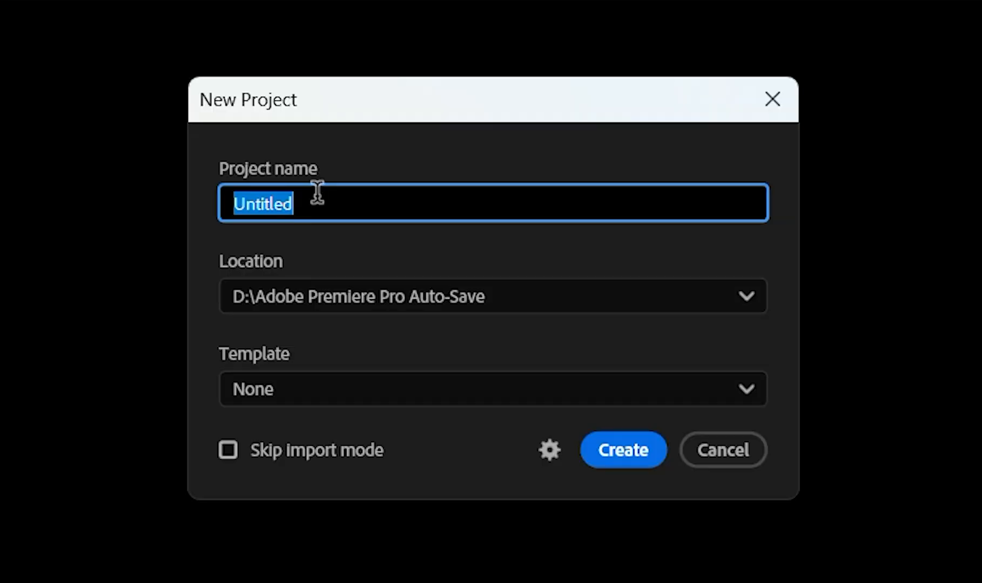
{"action": "type", "text": "Basic Editing 01"}
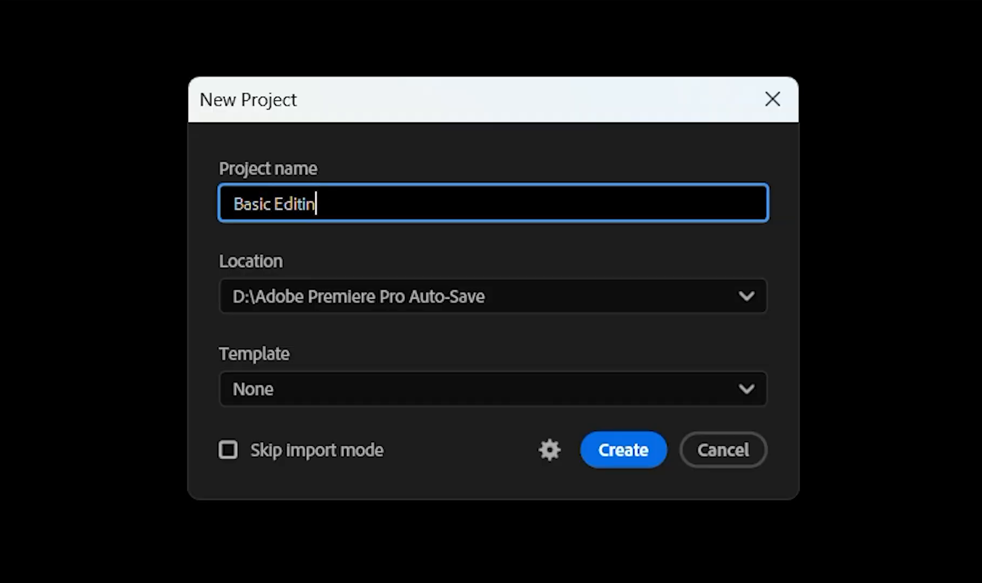
{"action": "left_click", "coordinate": [622, 457]}
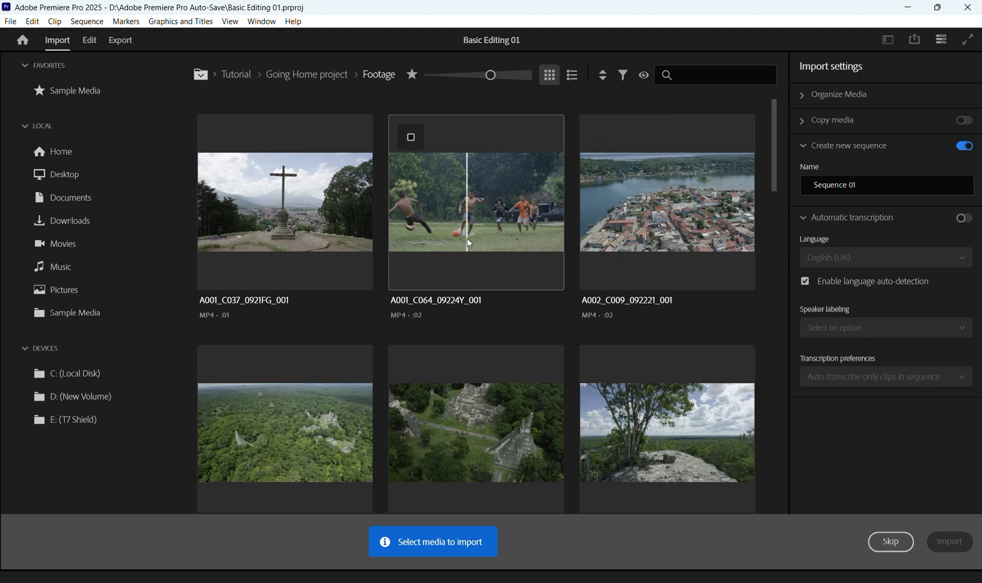
Step: Browse the Documents folder for media, then skip the import to open the project's editing workspace
{"action": "left_click", "coordinate": [72, 198]}
{"action": "scroll", "coordinate": [556, 404], "scroll_direction": "down", "scroll_amount": 2}
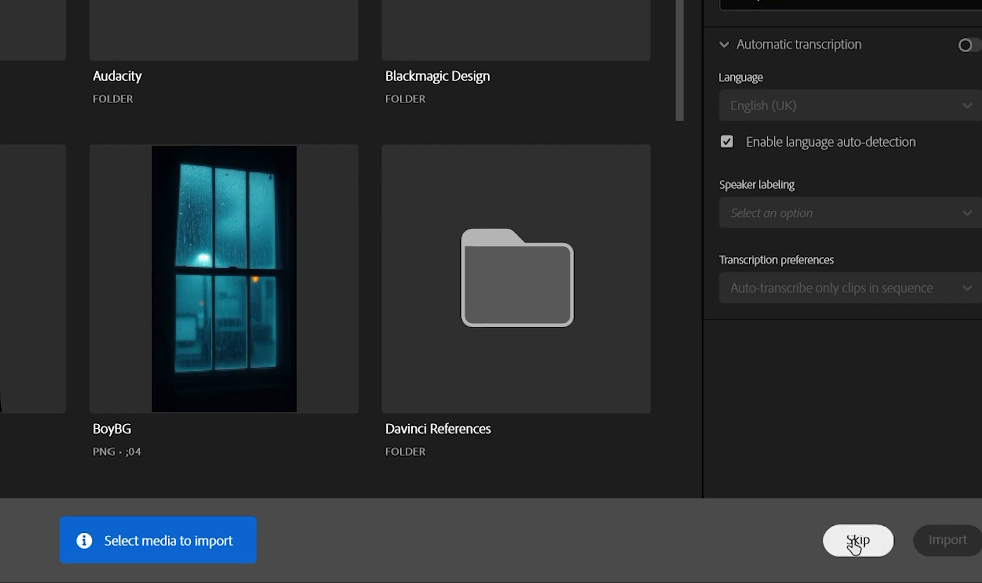
{"action": "left_click", "coordinate": [853, 543]}
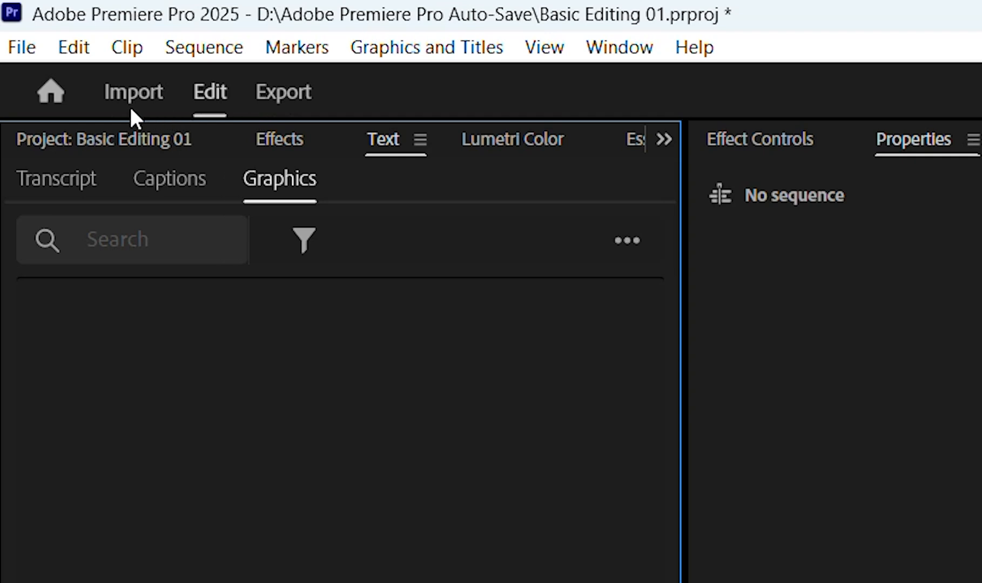
Step: Look through the project's Import, Edit and Export pages, ending on the Edit page
{"action": "left_click", "coordinate": [134, 96]}
{"action": "left_click", "coordinate": [209, 93]}
{"action": "left_click", "coordinate": [278, 96]}
{"action": "left_click", "coordinate": [201, 98]}
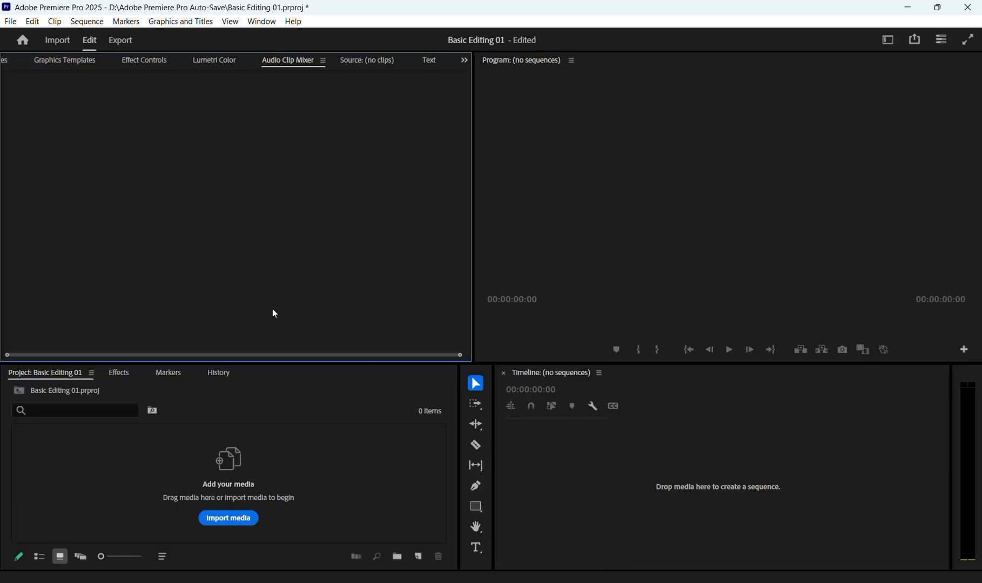
Step: Compare the four-panel mockup in Photoshop with the panel areas of the Premiere Pro workspace
{"action": "left_click", "coordinate": [618, 287]}
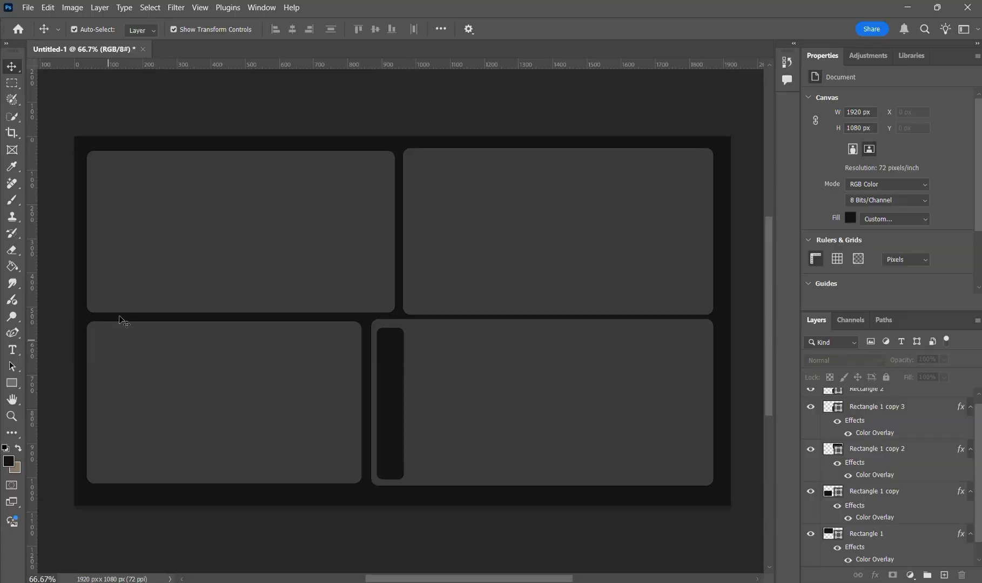
{"action": "left_click", "coordinate": [415, 445]}
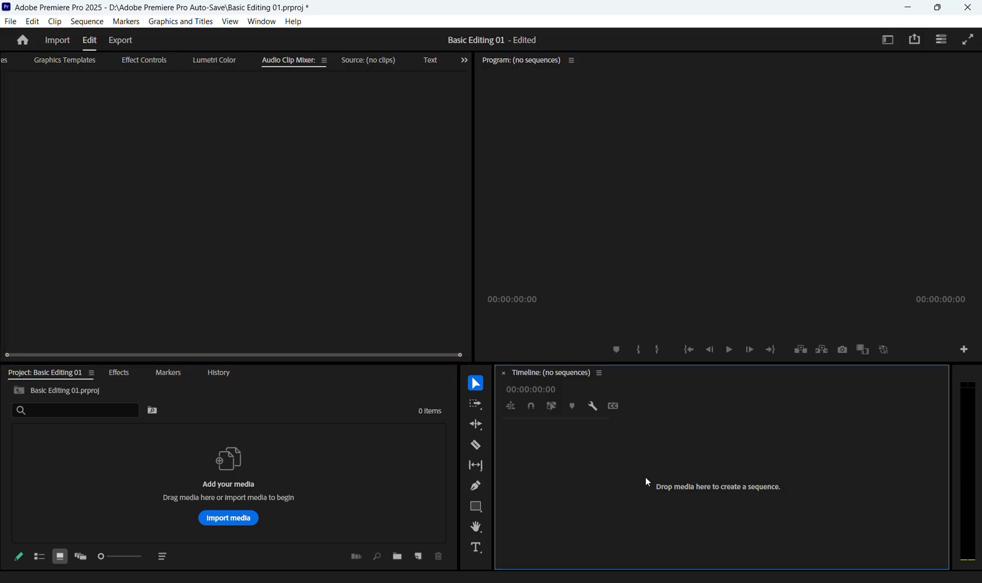
{"action": "left_click", "coordinate": [368, 303]}
{"action": "left_click", "coordinate": [548, 263]}
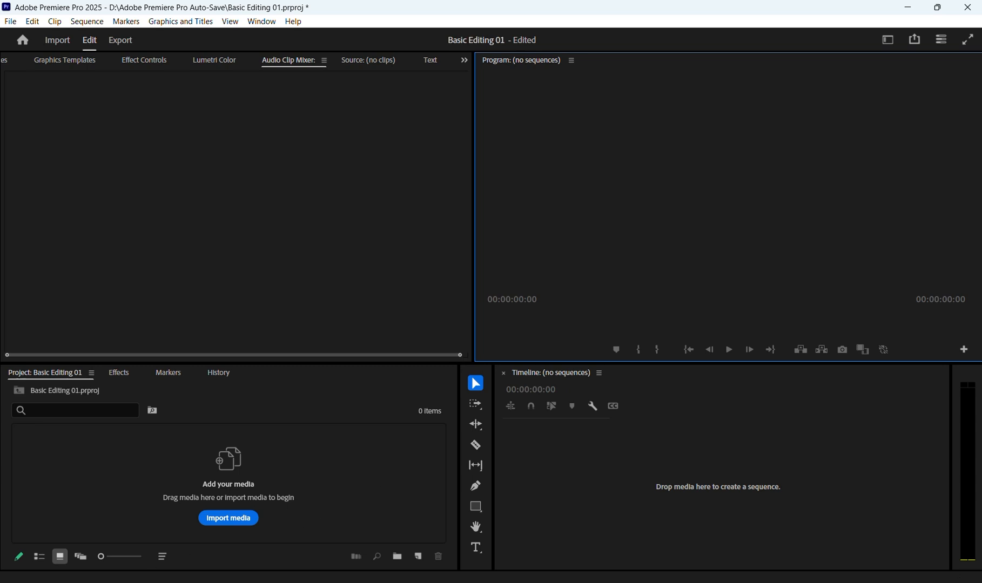
Step: Examine the narrow dark strip in the Photoshop mockup, then return to Premiere Pro and inspect the matching editing tools
{"action": "left_click", "coordinate": [154, 582]}
{"action": "left_click", "coordinate": [439, 454]}
{"action": "left_click", "coordinate": [387, 361]}
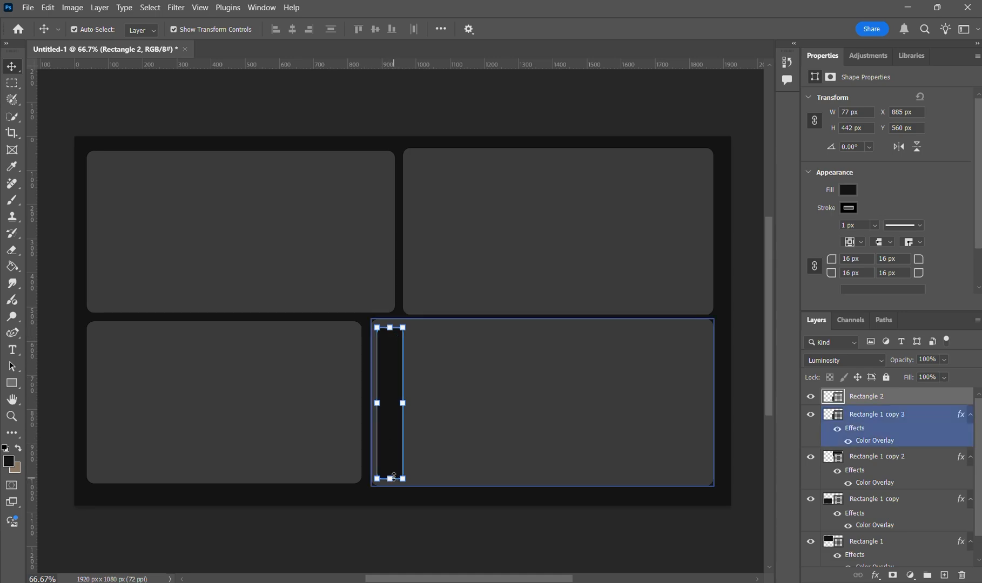
{"action": "left_click", "coordinate": [912, 7]}
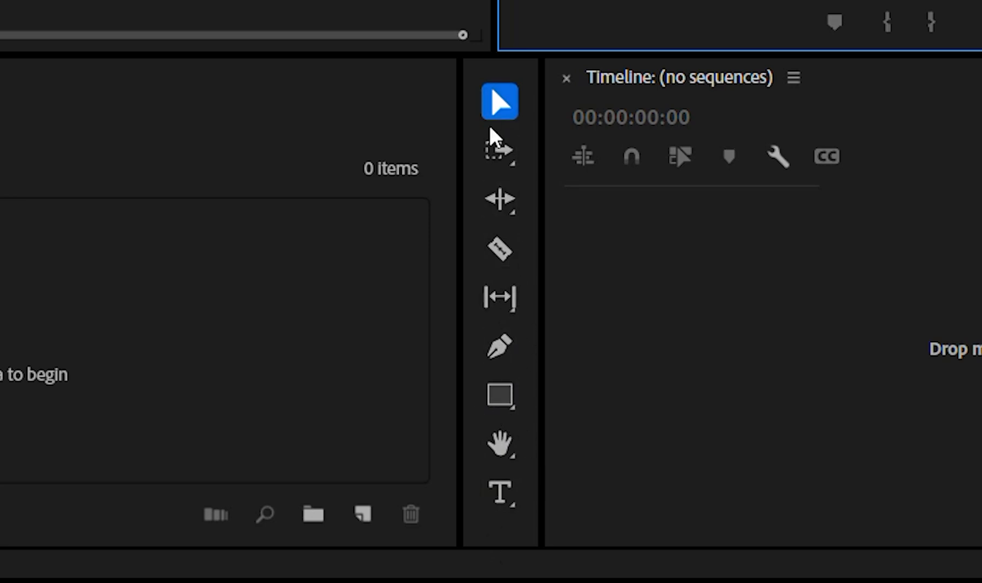
{"action": "left_click", "coordinate": [710, 371]}
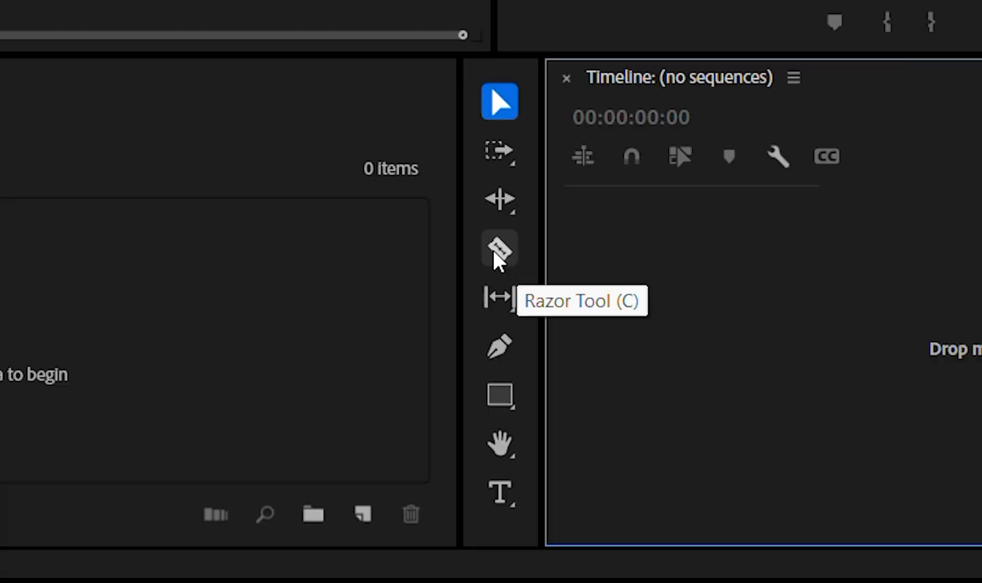
Step: Try the Razor and Selection tools and inspect the empty Timeline panel beside them
{"action": "left_click", "coordinate": [496, 251]}
{"action": "left_click", "coordinate": [498, 103]}
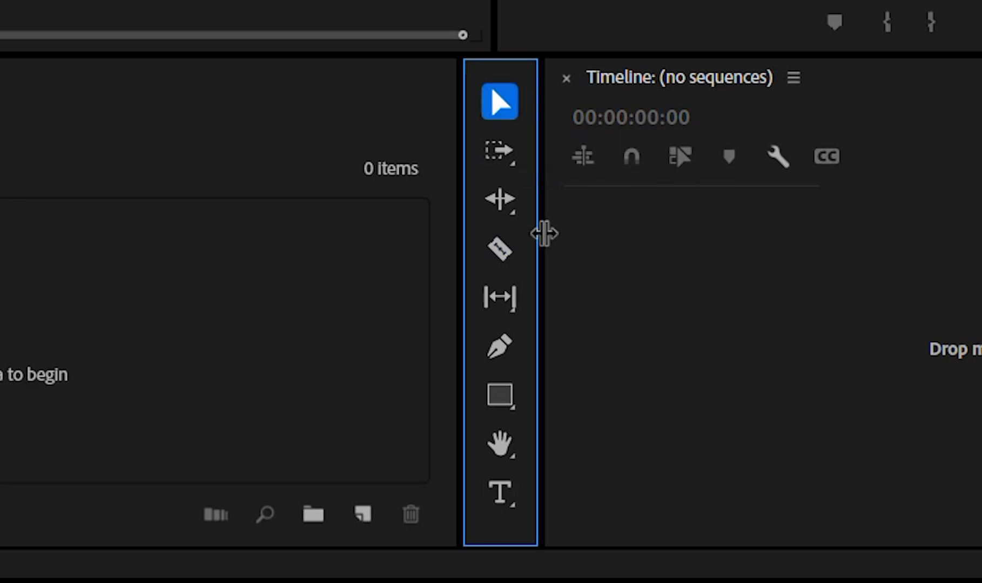
{"action": "left_click", "coordinate": [605, 347]}
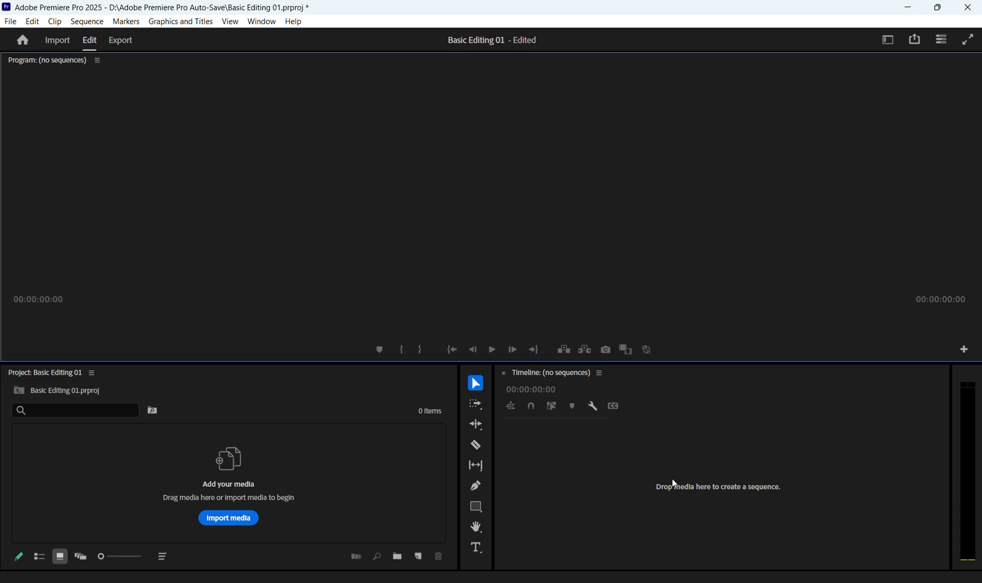
Step: Import the tired-overworked-employee video from the Storyblocks folder into the Basic Editing 01 project
{"action": "left_click", "coordinate": [634, 462]}
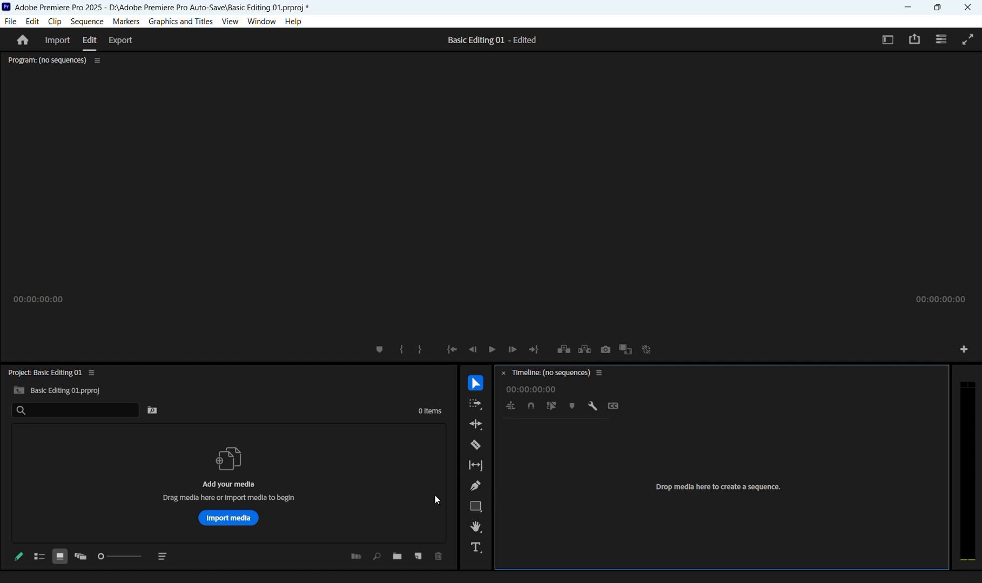
{"action": "left_click", "coordinate": [395, 503]}
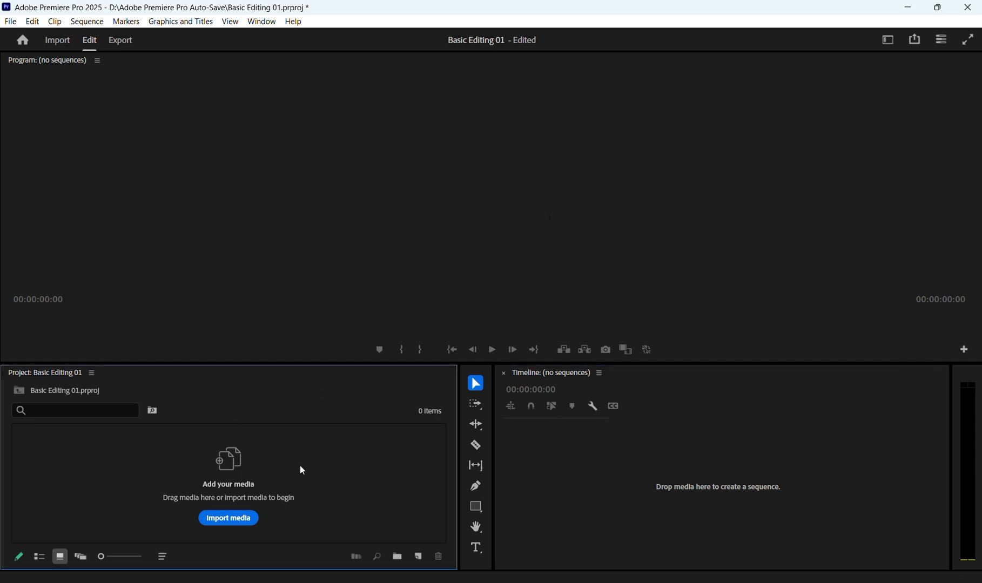
{"action": "left_click", "coordinate": [225, 527]}
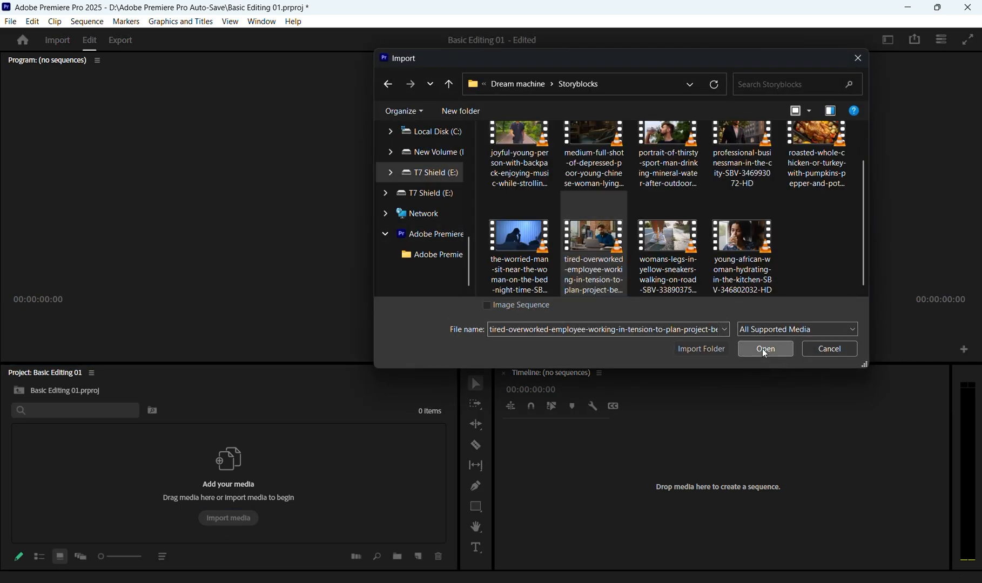
{"action": "left_click", "coordinate": [765, 350]}
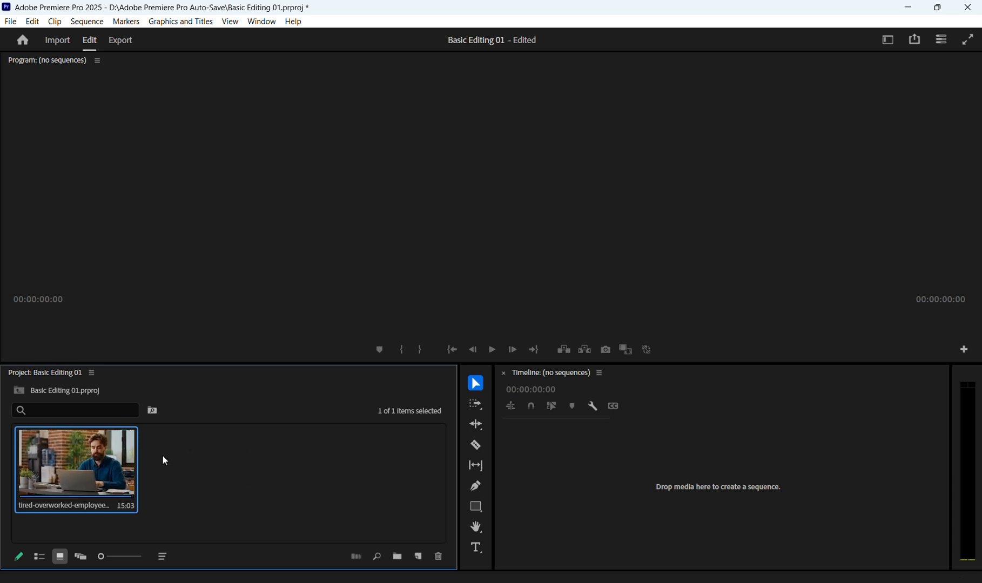
{"action": "left_click", "coordinate": [199, 469]}
{"action": "key", "text": "ctrl+i"}
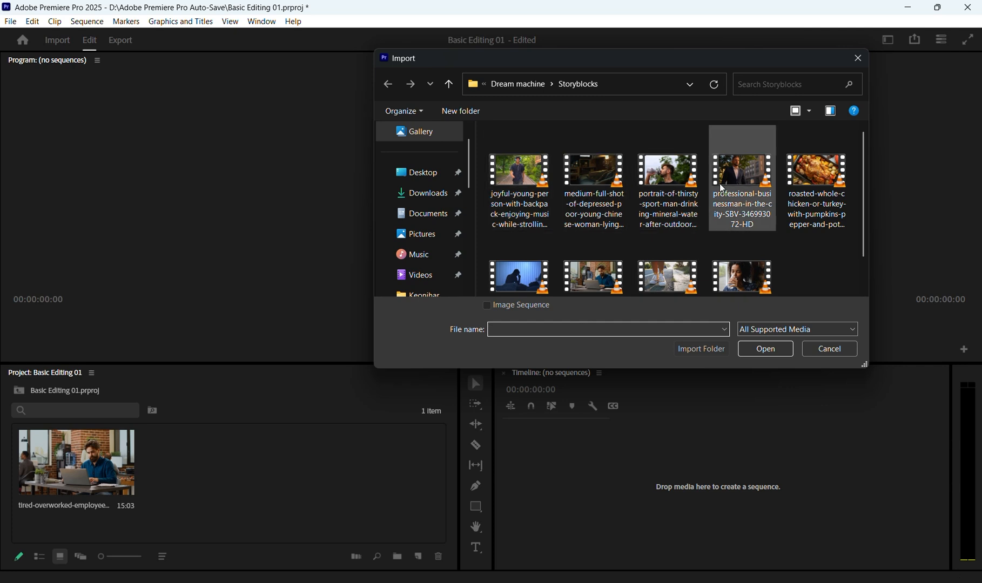
{"action": "left_click", "coordinate": [826, 348]}
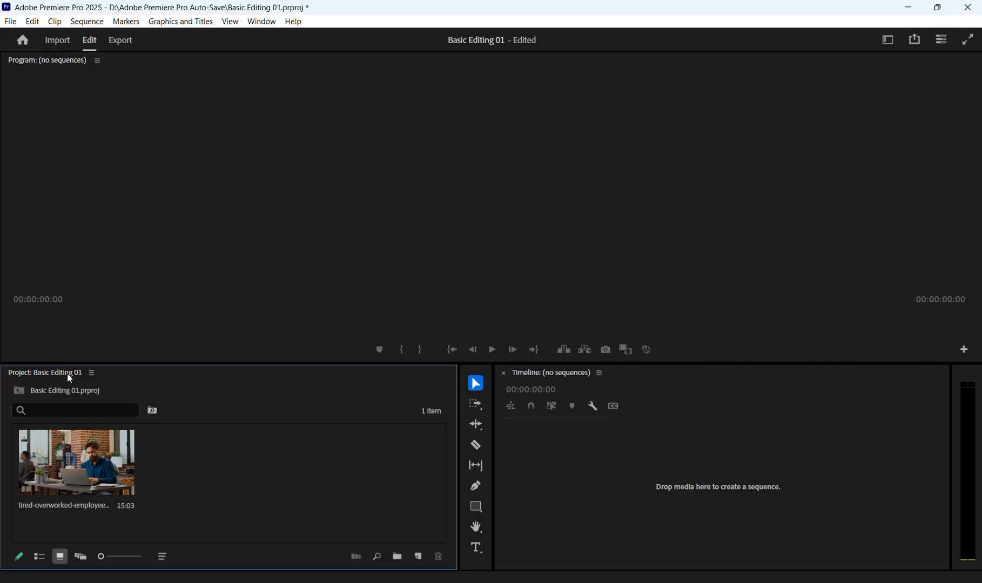
Step: Try docking the Project panel with the Program monitor, and return it to its own area beside the editing tools
{"action": "left_click_drag", "start_coordinate": [67, 374], "coordinate": [185, 280]}
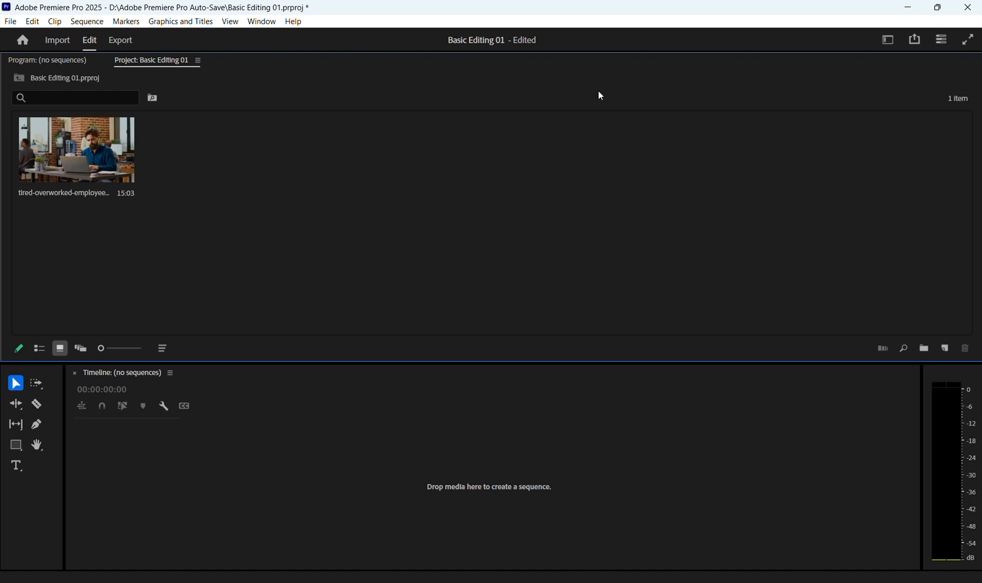
{"action": "double_click", "coordinate": [380, 199]}
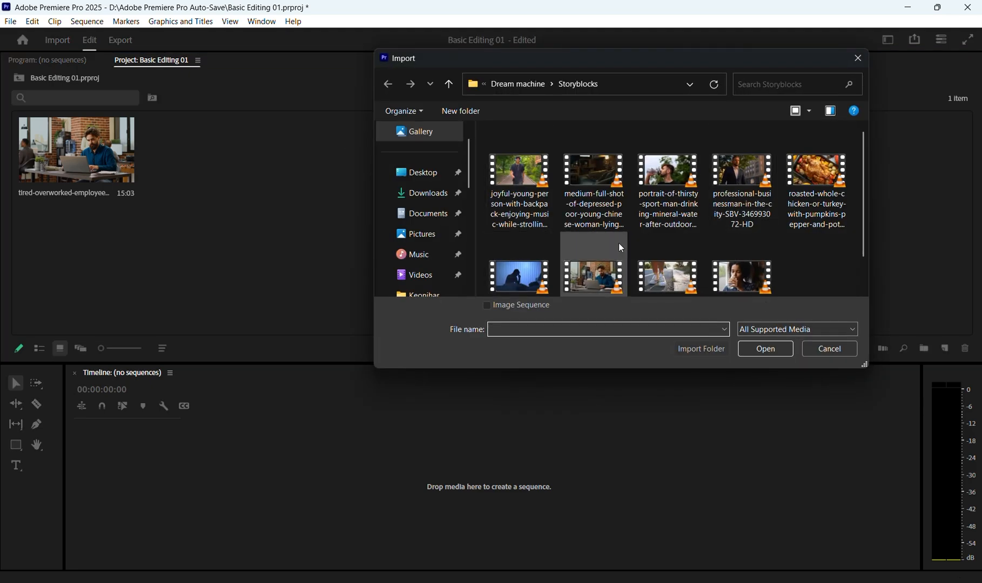
{"action": "left_click", "coordinate": [829, 348]}
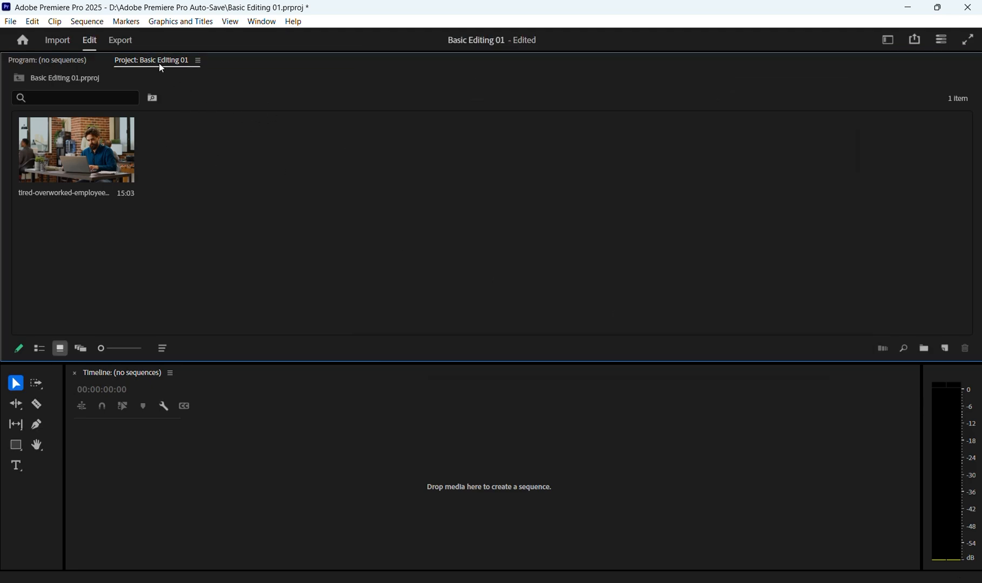
{"action": "left_click_drag", "start_coordinate": [156, 60], "coordinate": [70, 455]}
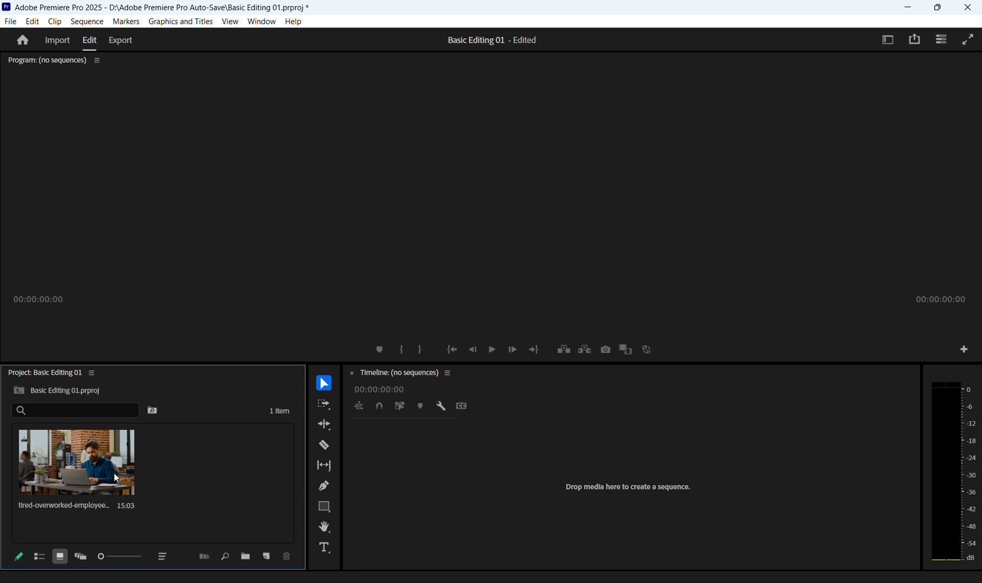
Step: Create a sequence by placing the imported employee clip on the timeline, and play part of it in the Program monitor
{"action": "left_click", "coordinate": [91, 459]}
{"action": "left_click_drag", "start_coordinate": [91, 458], "coordinate": [563, 473]}
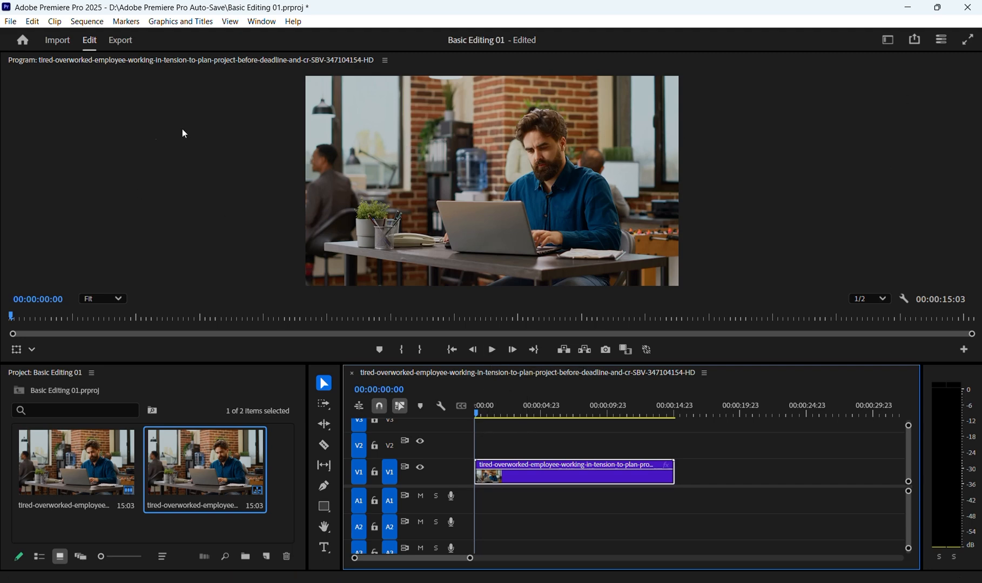
{"action": "left_click", "coordinate": [491, 350]}
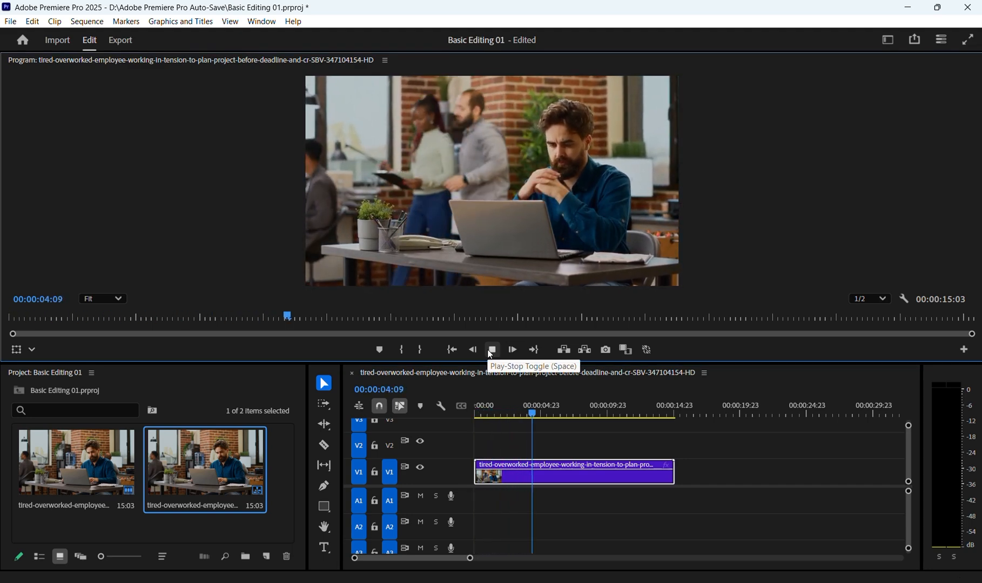
{"action": "left_click", "coordinate": [492, 351]}
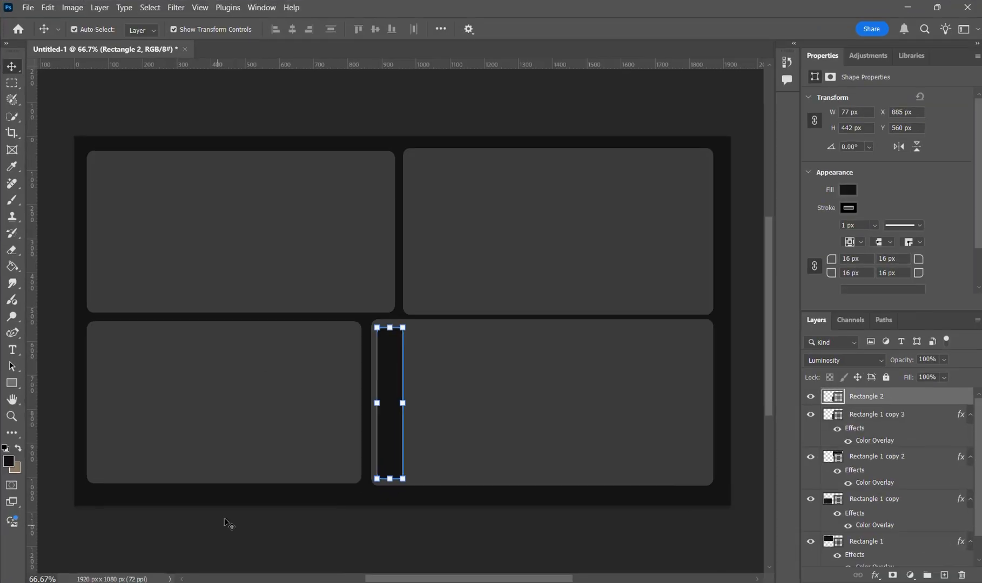
Step: Check the panel mockup in Photoshop, return to Premiere Pro and open the Effect Controls panel
{"action": "left_click", "coordinate": [276, 258]}
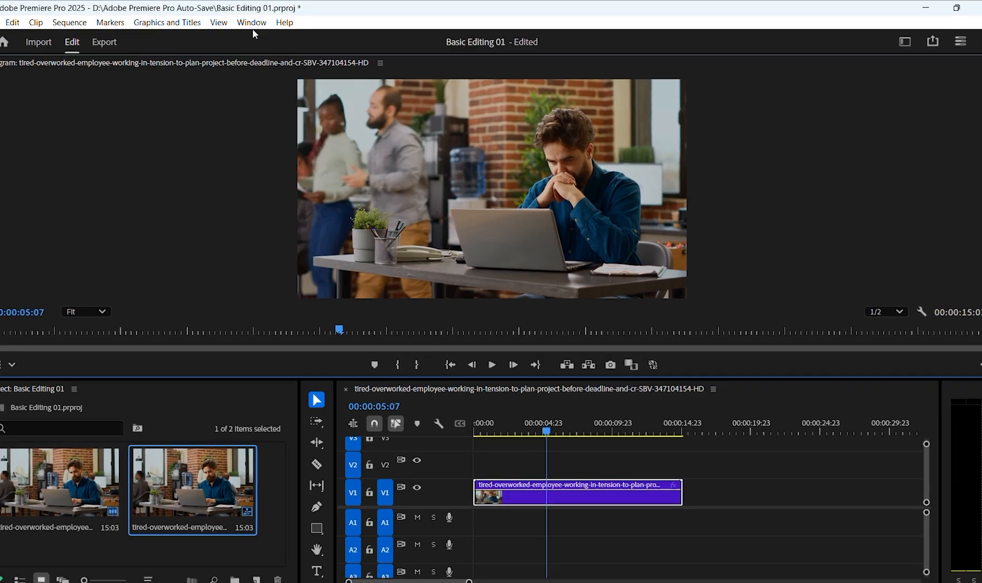
{"action": "left_click", "coordinate": [262, 21]}
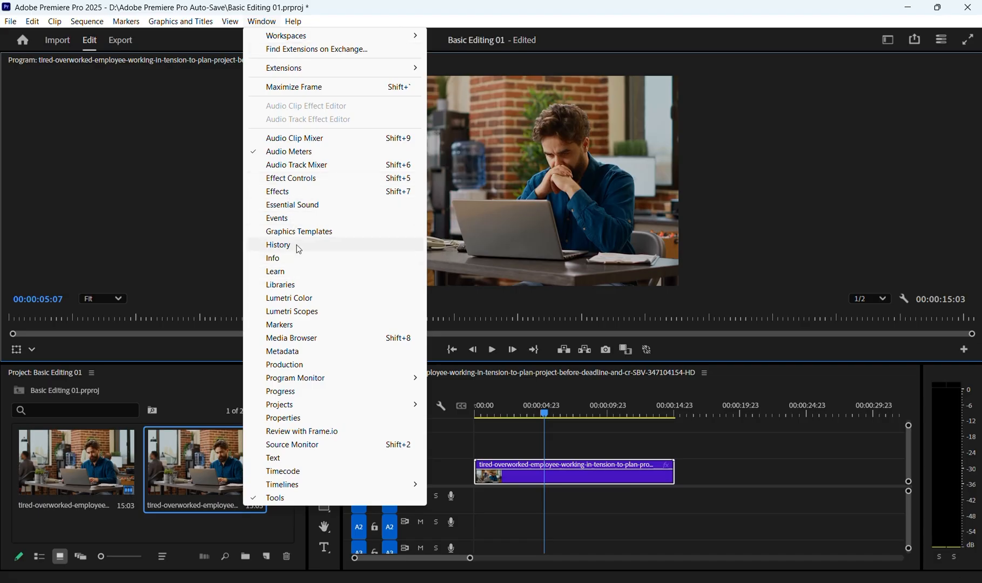
{"action": "left_click", "coordinate": [281, 179]}
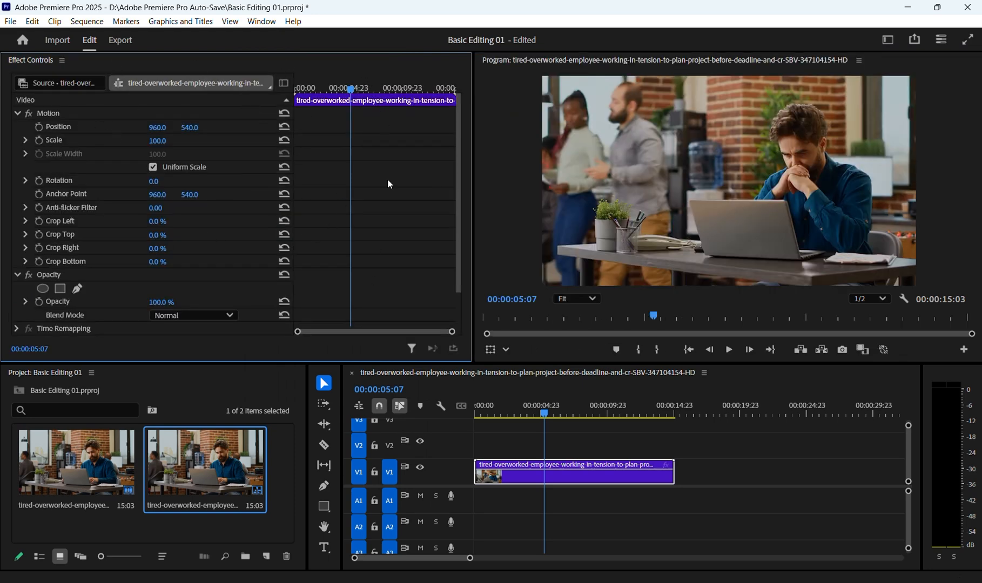
Step: Deselect and reselect the timeline clip, and examine its settings in the Effect Controls panel
{"action": "left_click", "coordinate": [613, 449]}
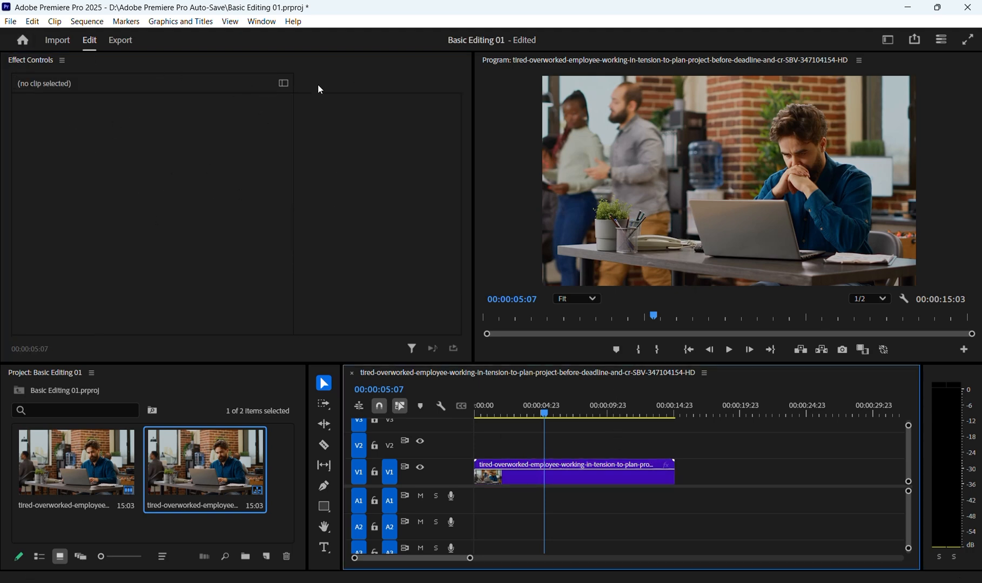
{"action": "left_click", "coordinate": [536, 480]}
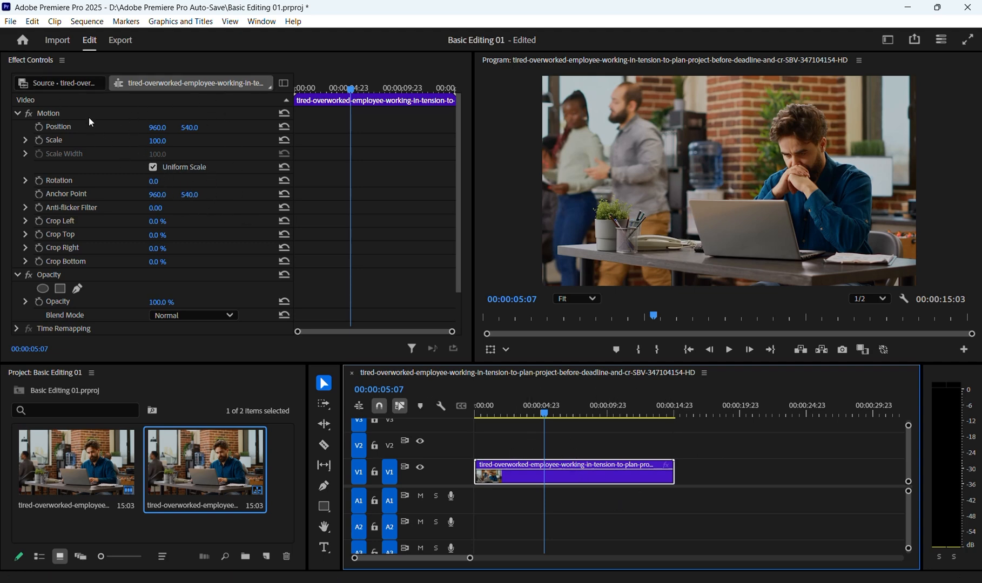
{"action": "scroll", "coordinate": [102, 292], "scroll_direction": "down", "scroll_amount": 1}
{"action": "scroll", "coordinate": [103, 286], "scroll_direction": "up", "scroll_amount": 1}
Step: Try rotating the clip with its Rotation setting, and set Rotation back to 0°
{"action": "left_click_drag", "start_coordinate": [154, 181], "coordinate": [182, 181]}
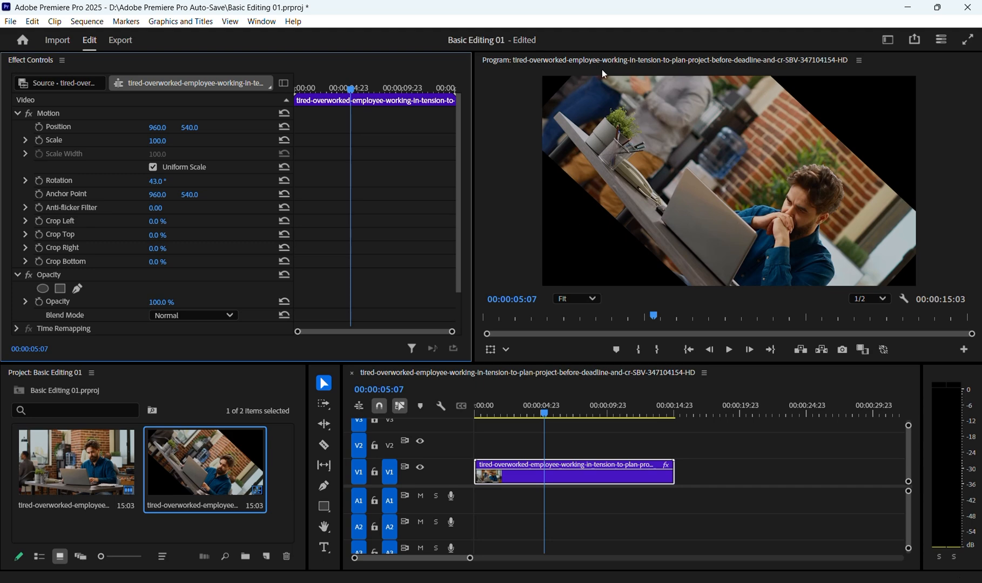
{"action": "left_click", "coordinate": [156, 182]}
{"action": "type", "text": "0"}
{"action": "key", "text": "Return"}
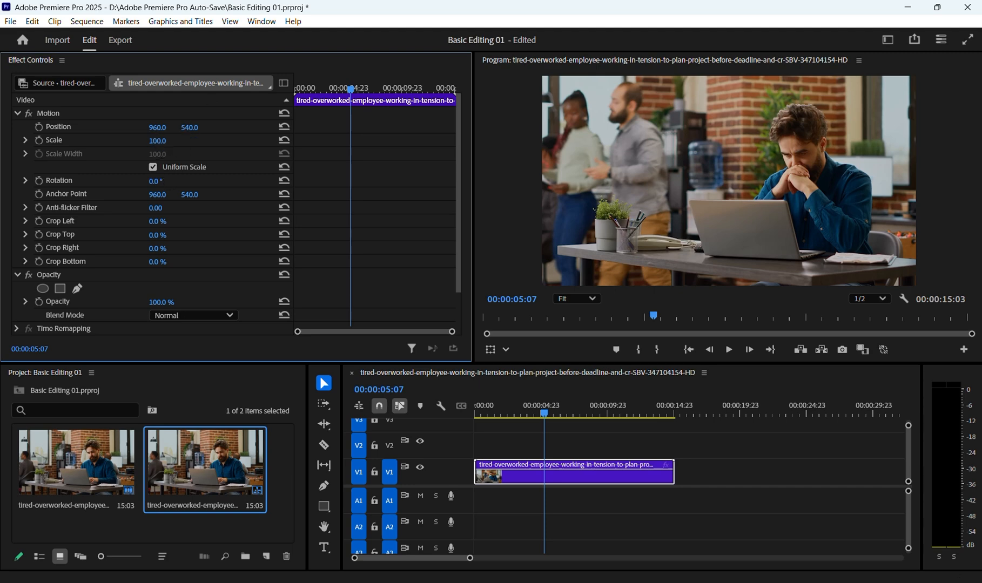
Step: Try enlarging the clip to a Scale of 115, and set Scale back to 100
{"action": "left_click_drag", "start_coordinate": [163, 141], "coordinate": [172, 141]}
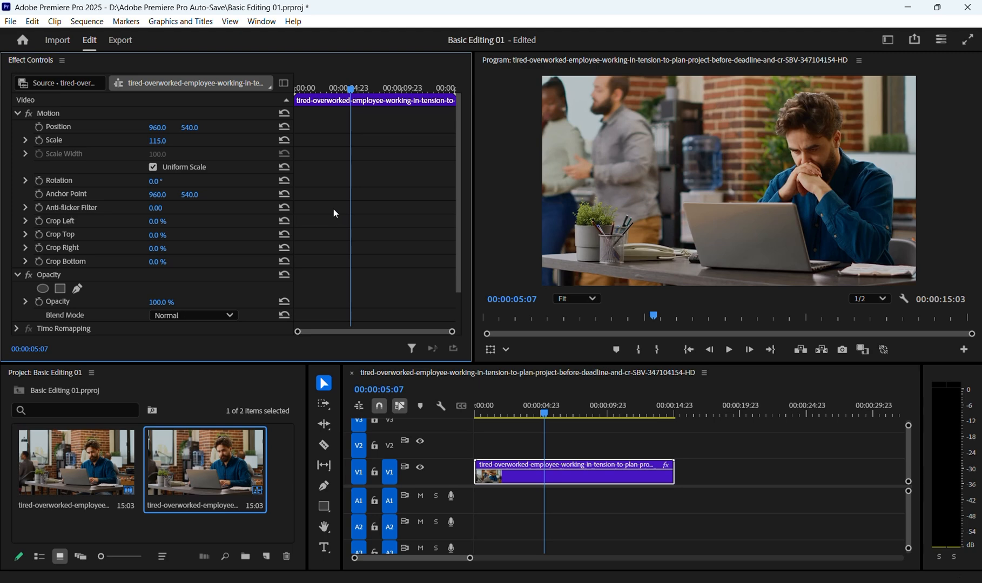
{"action": "left_click", "coordinate": [160, 141]}
{"action": "type", "text": "10"}
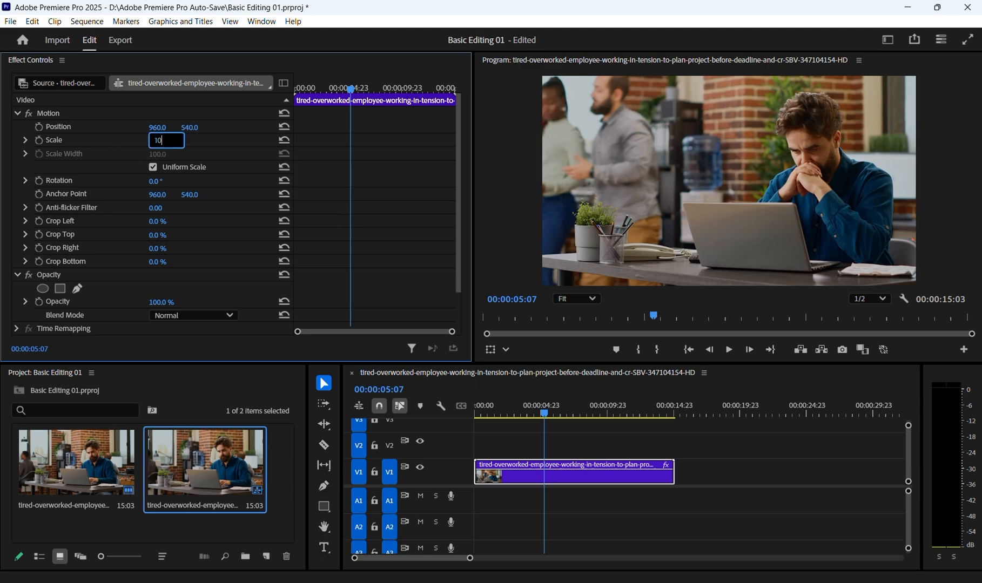
{"action": "type", "text": "0"}
{"action": "key", "text": "Return"}
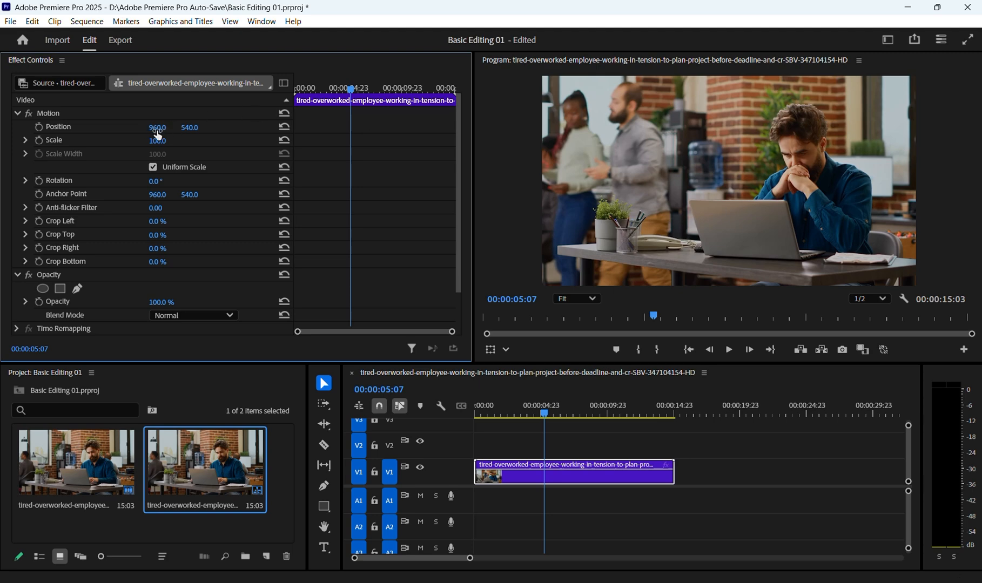
Step: Try moving the clip to Position 947, 714, and undo the position changes
{"action": "mouse_move", "coordinate": [154, 128]}
{"action": "left_mouse_down"}
{"action": "mouse_move", "coordinate": [291, 128]}
{"action": "mouse_move", "coordinate": [147, 129]}
{"action": "left_mouse_up"}
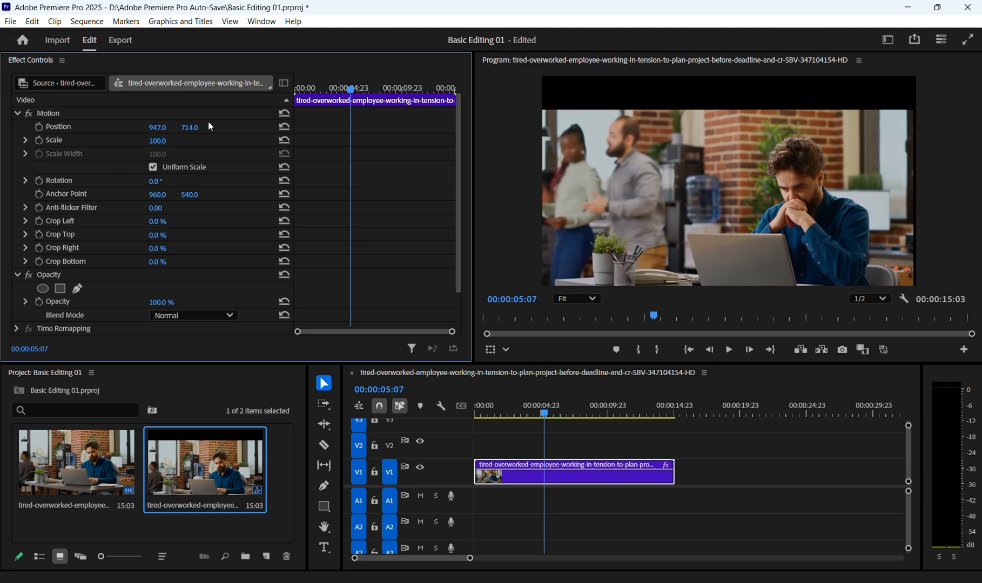
{"action": "key", "text": "ctrl+z"}
{"action": "key", "text": "ctrl+z"}
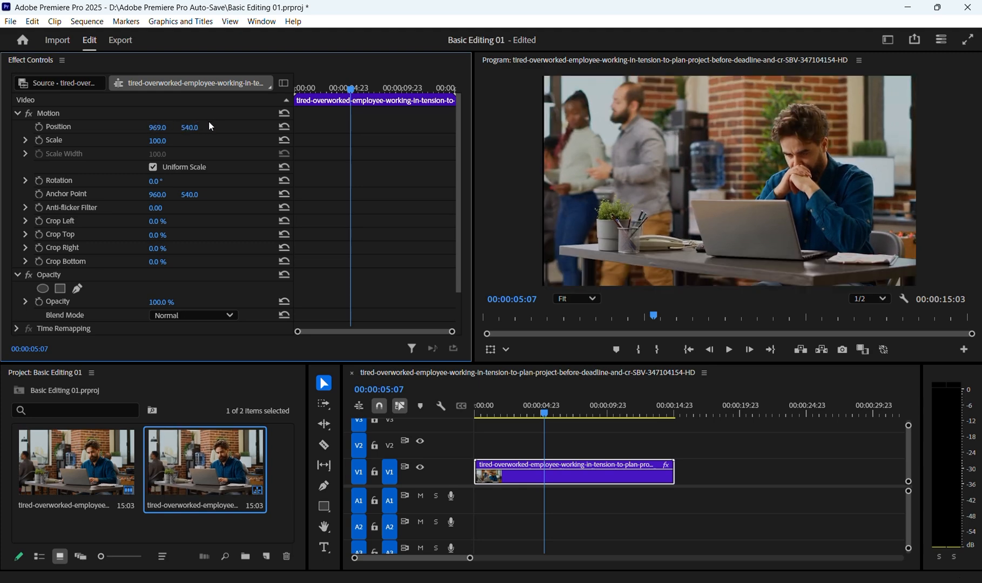
{"action": "key", "text": "ctrl+z"}
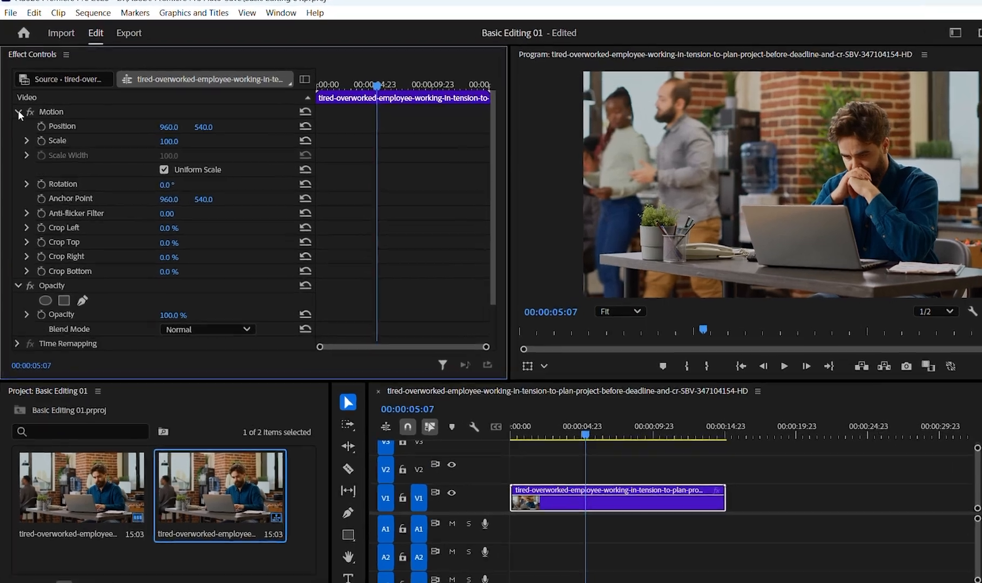
Step: Select the clip's Motion effect, and try shrinking and moving the clip directly in the Program monitor
{"action": "left_click", "coordinate": [18, 112]}
{"action": "left_click", "coordinate": [17, 112]}
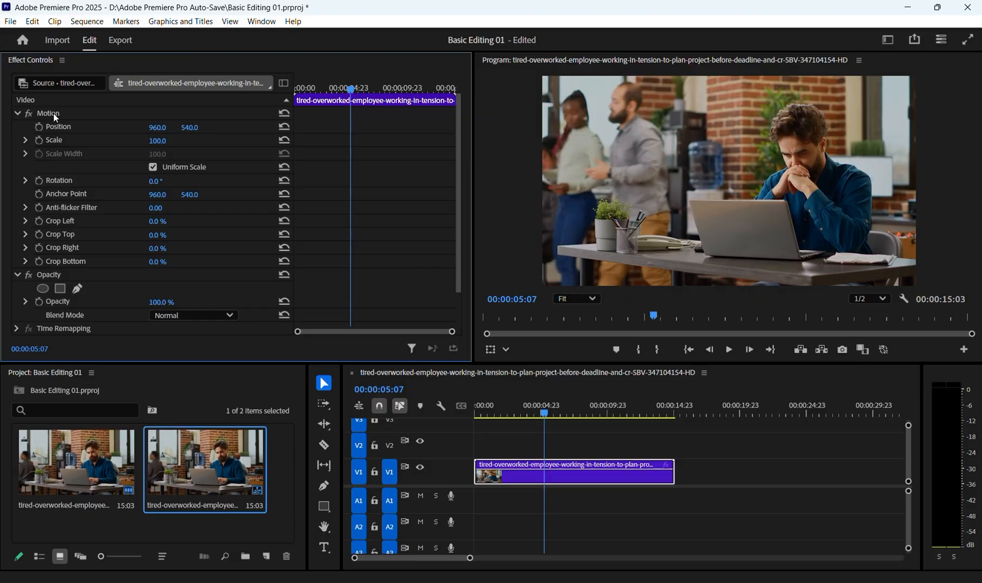
{"action": "left_click", "coordinate": [81, 98]}
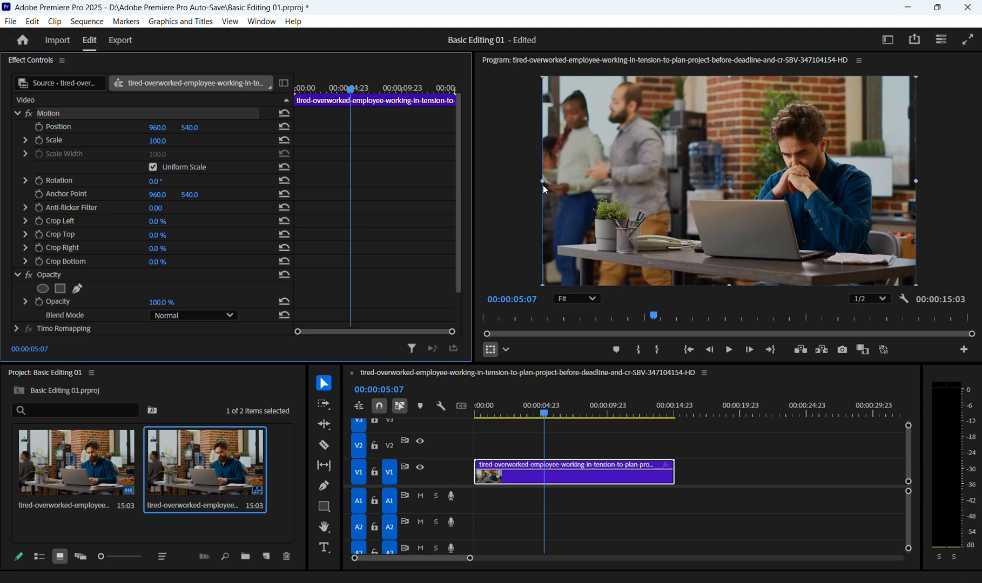
{"action": "left_click_drag", "start_coordinate": [543, 185], "coordinate": [567, 172]}
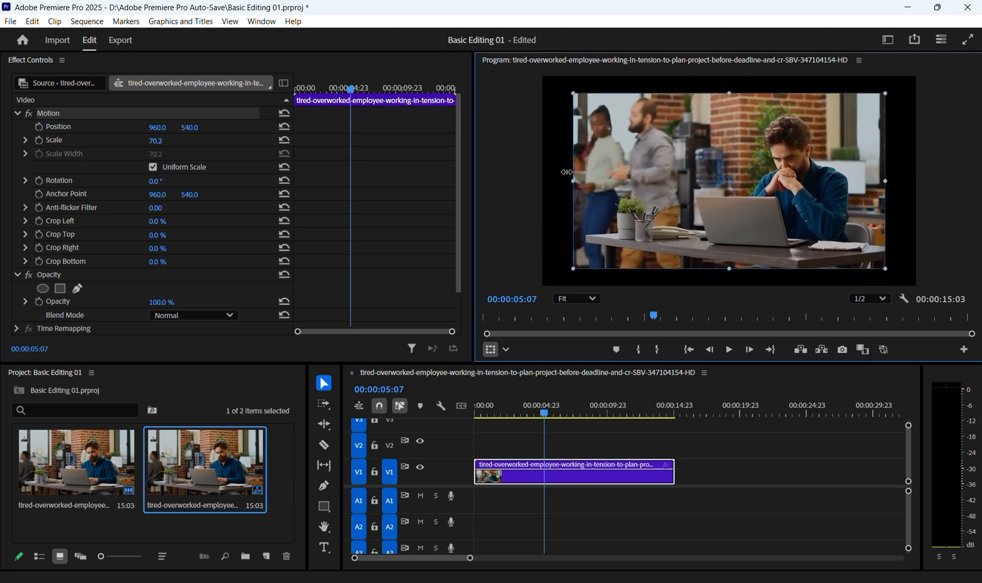
{"action": "left_click_drag", "start_coordinate": [707, 151], "coordinate": [674, 164]}
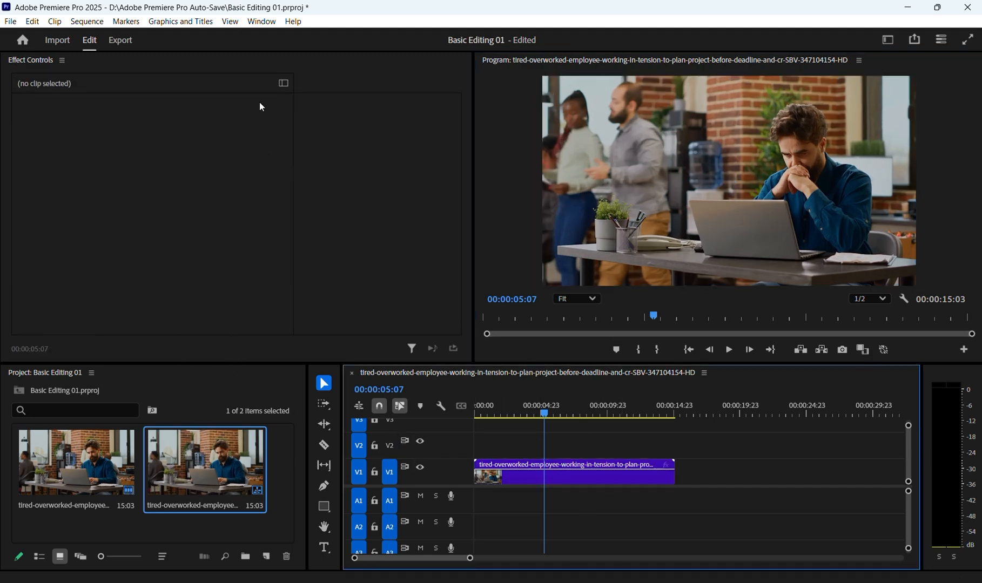
Step: Open the Lumetri Scopes panel and dock it in the same group as the Project panel
{"action": "left_click", "coordinate": [262, 22]}
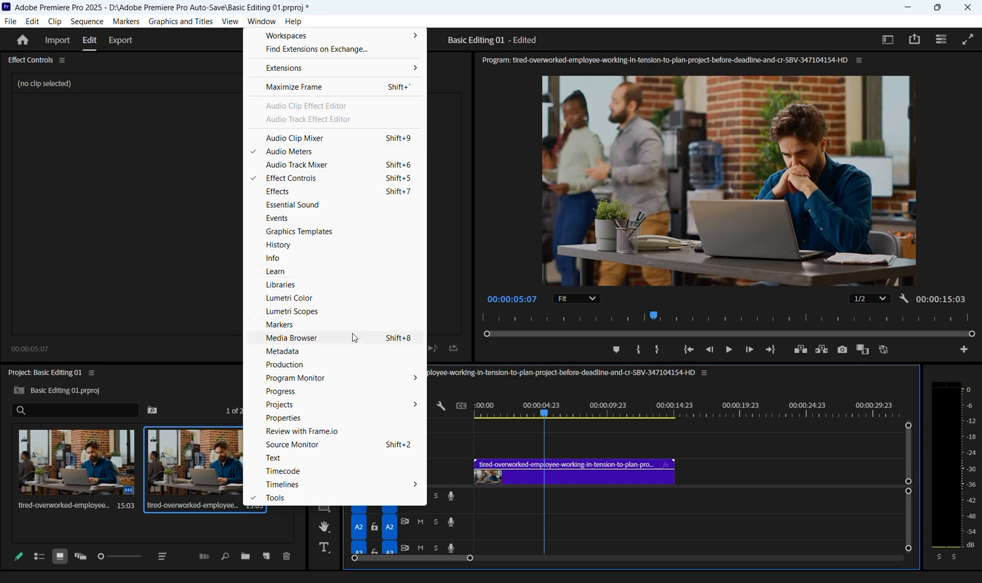
{"action": "left_click", "coordinate": [322, 315]}
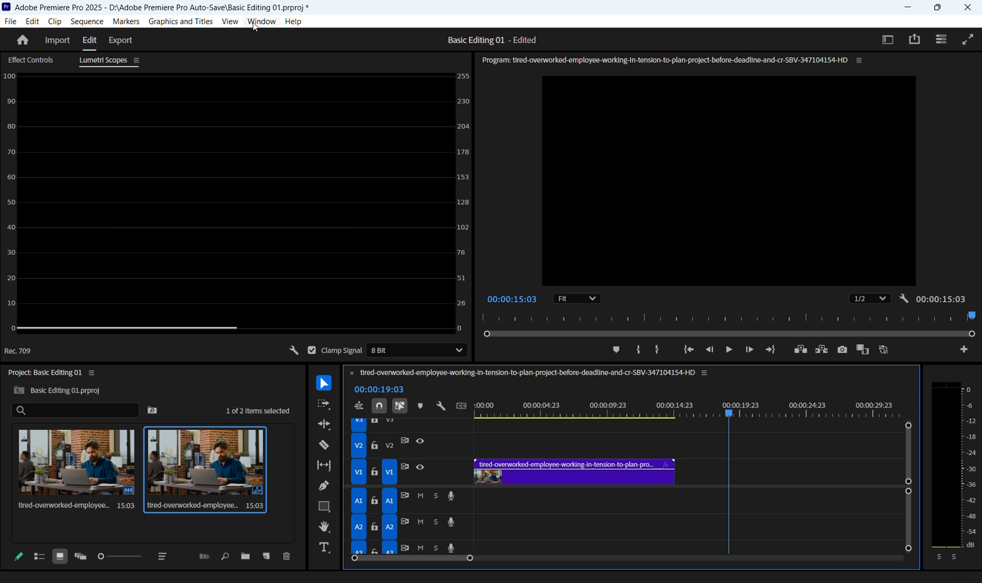
{"action": "left_click_drag", "start_coordinate": [103, 61], "coordinate": [128, 381]}
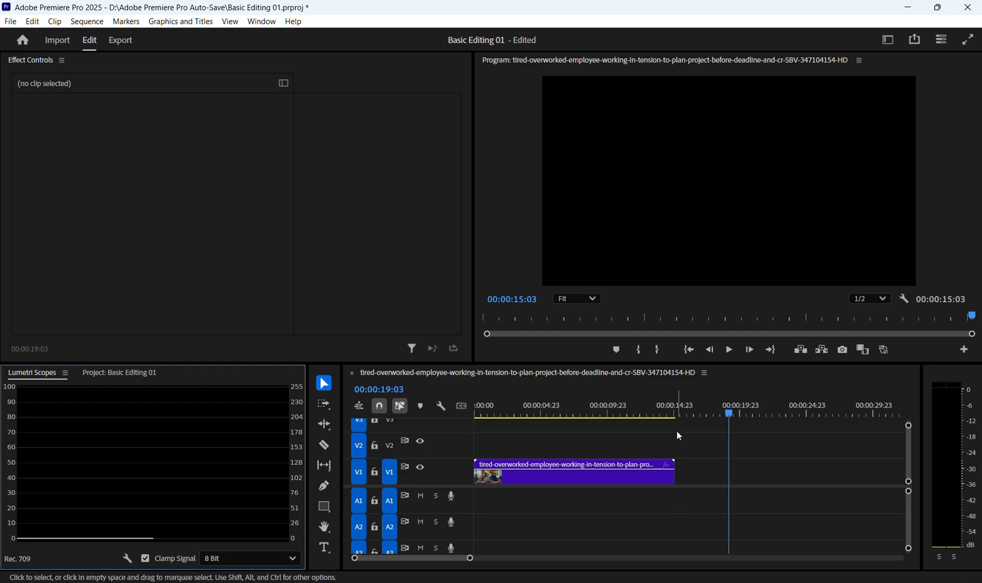
Step: Scrub the sequence to 00:00:08:08 to watch the clip's scopes, and close the Lumetri Scopes panel
{"action": "left_click_drag", "start_coordinate": [679, 409], "coordinate": [617, 409]}
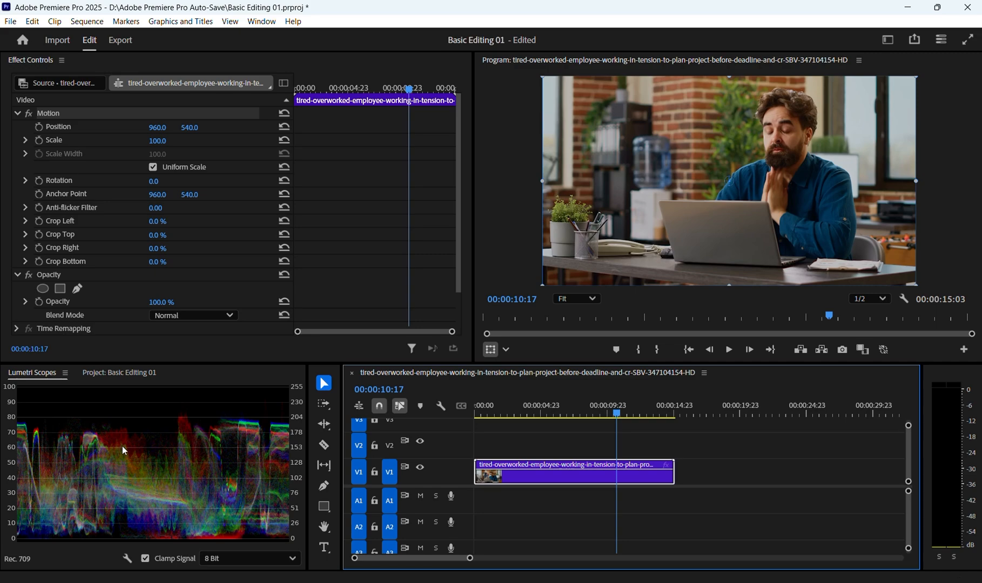
{"action": "mouse_move", "coordinate": [583, 413]}
{"action": "left_mouse_down"}
{"action": "mouse_move", "coordinate": [512, 432]}
{"action": "mouse_move", "coordinate": [589, 431]}
{"action": "left_mouse_up"}
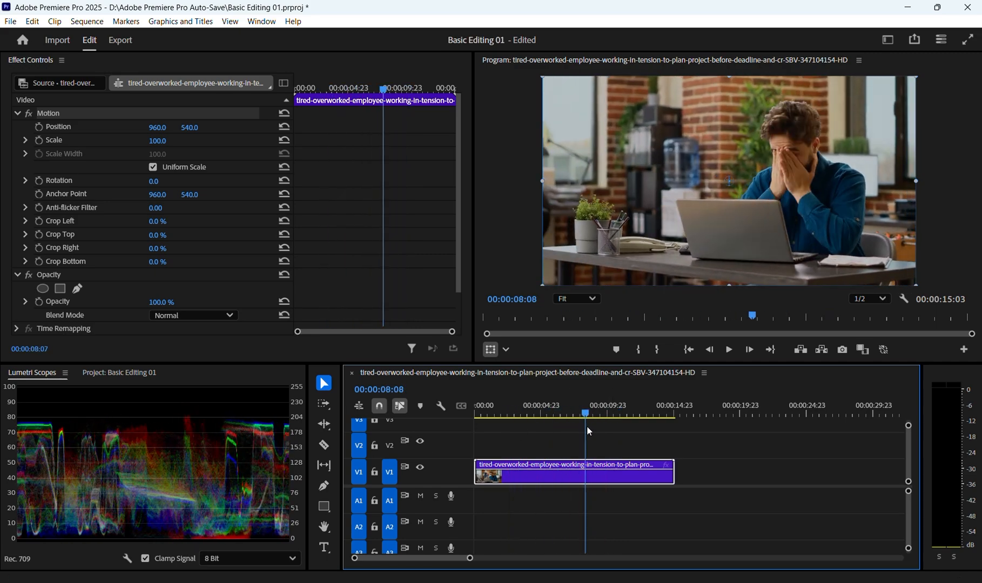
{"action": "left_click", "coordinate": [65, 373]}
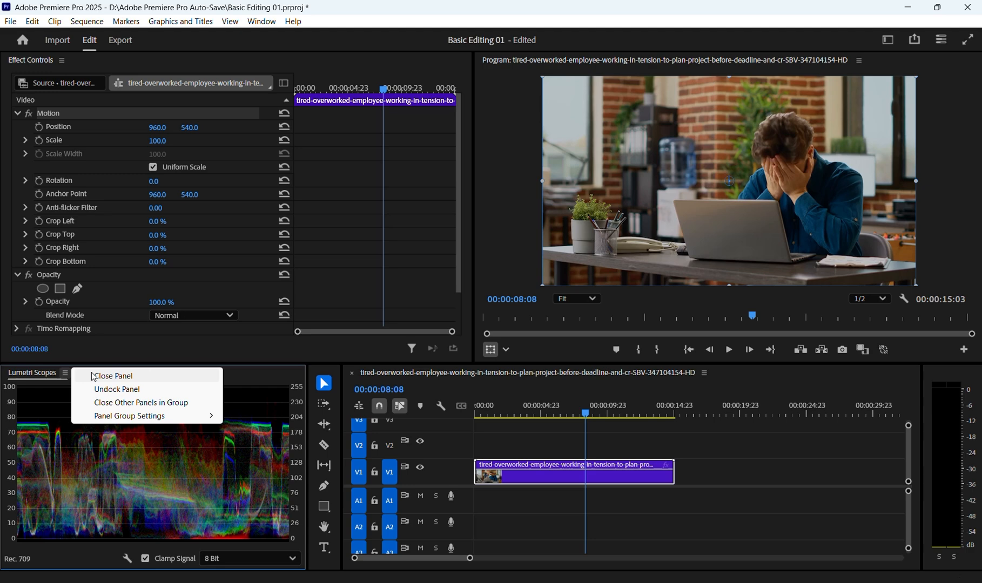
{"action": "left_click", "coordinate": [86, 377]}
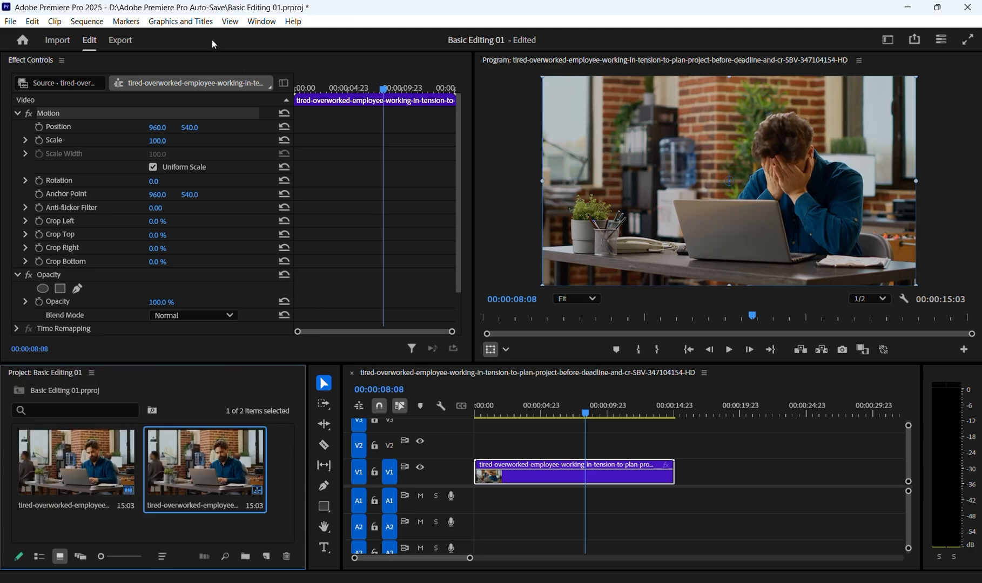
Step: Open the Graphics Templates and Lumetri Color panels alongside Effect Controls
{"action": "left_click", "coordinate": [262, 23]}
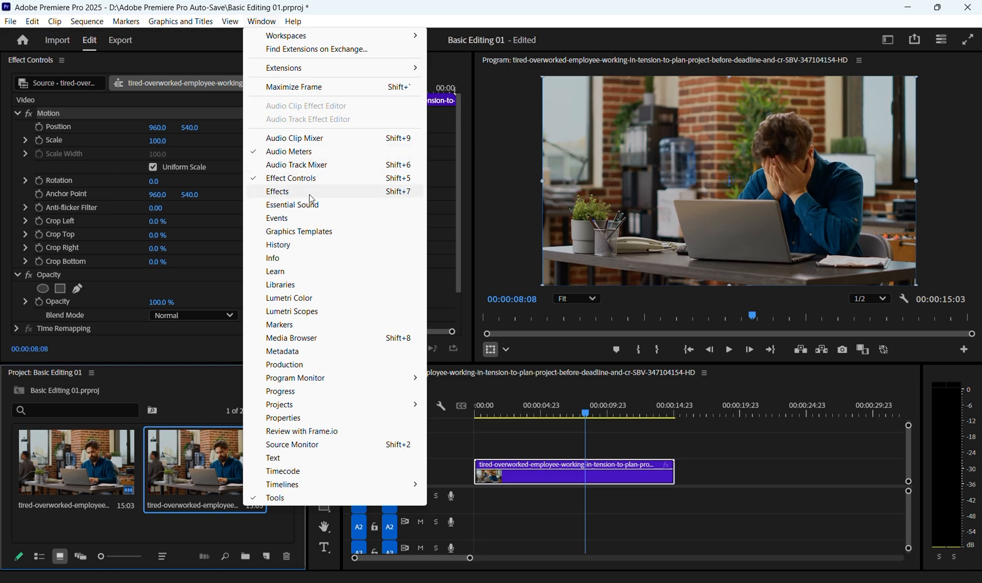
{"action": "left_click", "coordinate": [306, 233]}
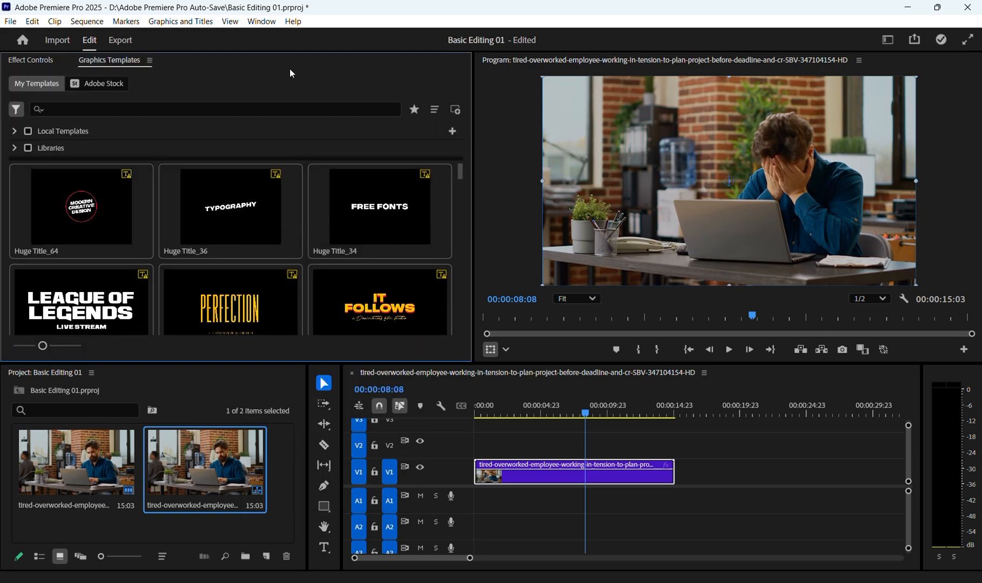
{"action": "left_click", "coordinate": [264, 22]}
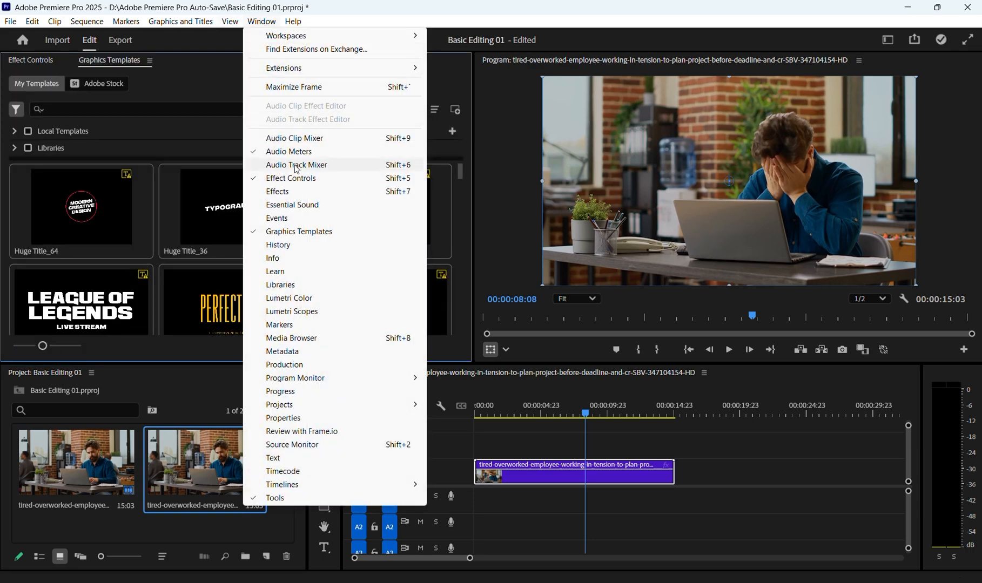
{"action": "left_click", "coordinate": [318, 299]}
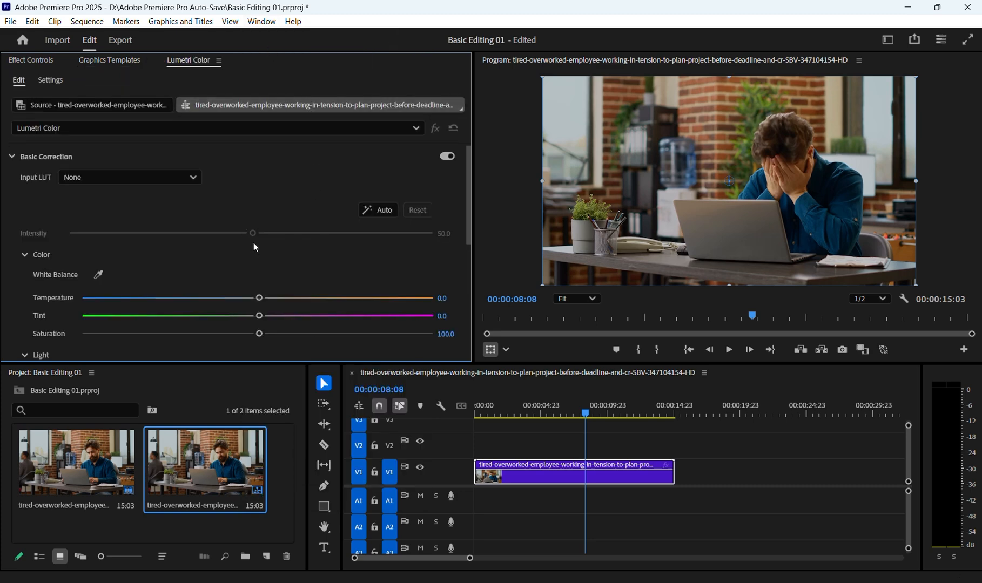
Step: Try stronger and weaker contrast on the clip in Lumetri Color, leaving Contrast at 0.9
{"action": "scroll", "coordinate": [352, 342], "scroll_direction": "down", "scroll_amount": 3}
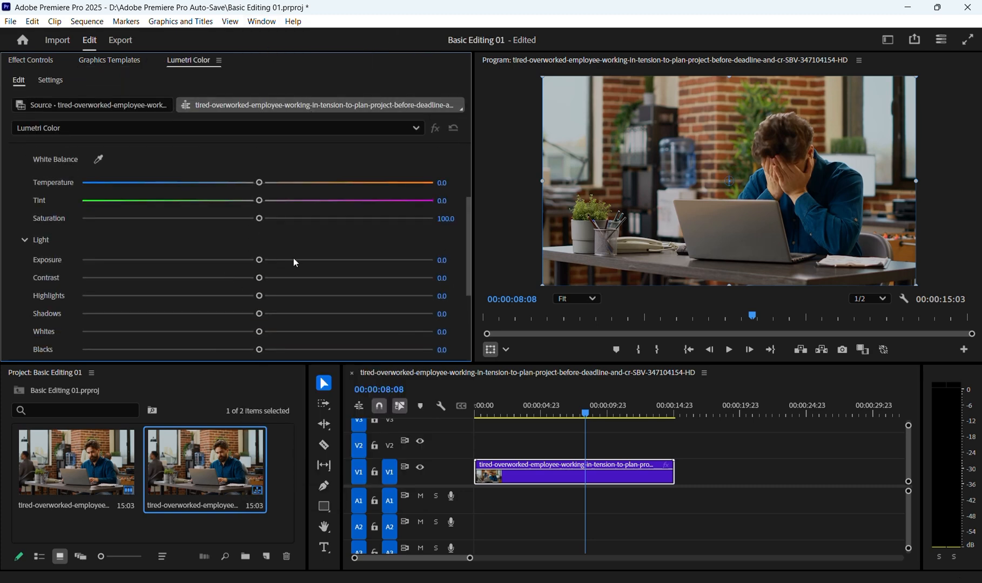
{"action": "left_click_drag", "start_coordinate": [265, 281], "coordinate": [380, 278]}
{"action": "left_click_drag", "start_coordinate": [187, 298], "coordinate": [259, 282]}
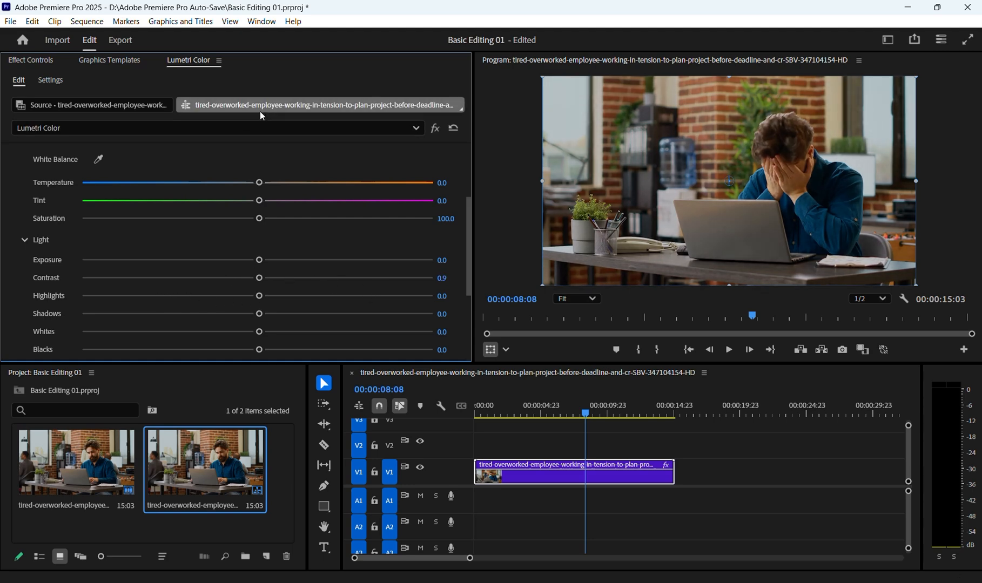
Step: Open the Effects panel, dock it between Graphics Templates and Lumetri Color, and deselect the timeline clip
{"action": "left_click", "coordinate": [268, 21]}
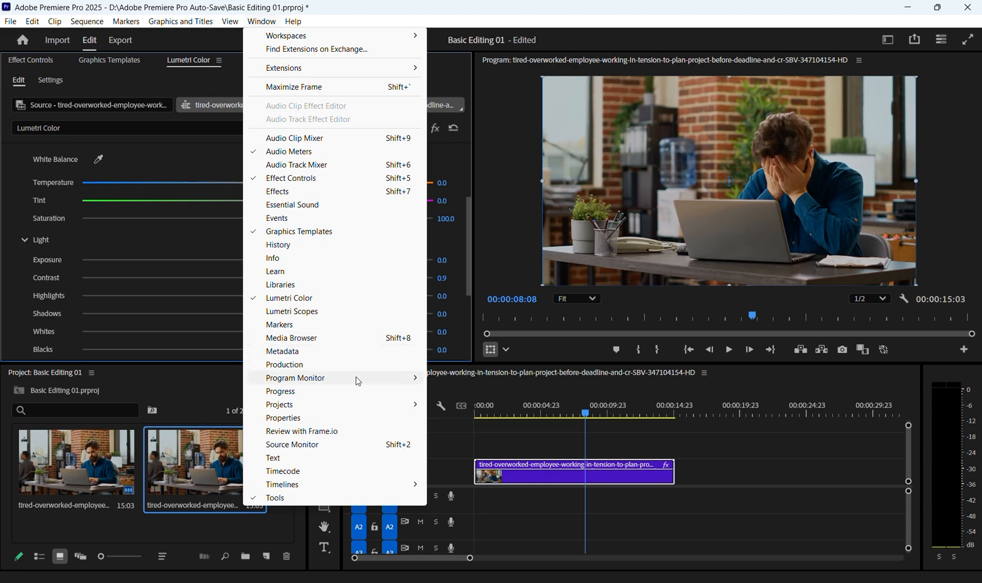
{"action": "left_click", "coordinate": [292, 191]}
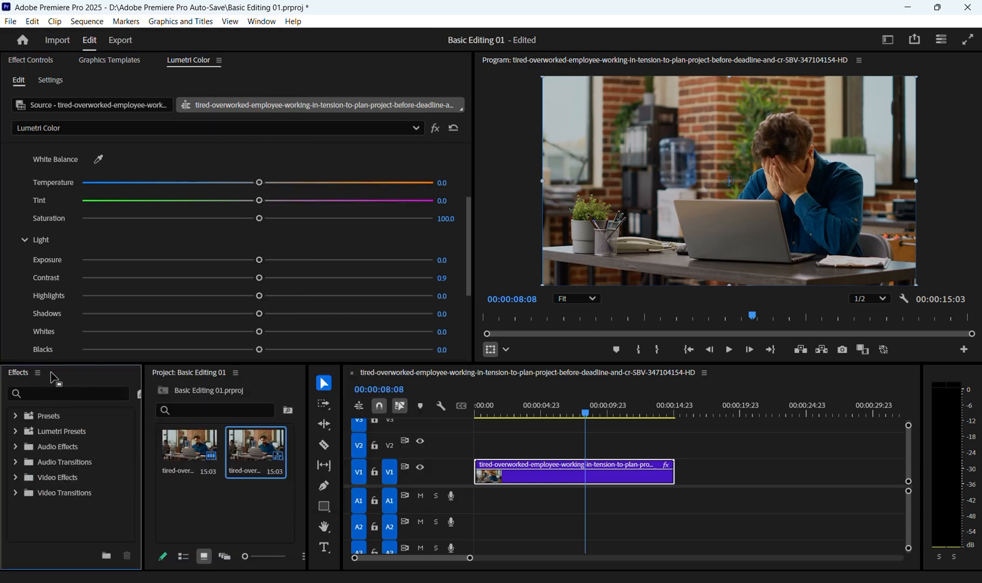
{"action": "left_click_drag", "start_coordinate": [19, 380], "coordinate": [187, 60]}
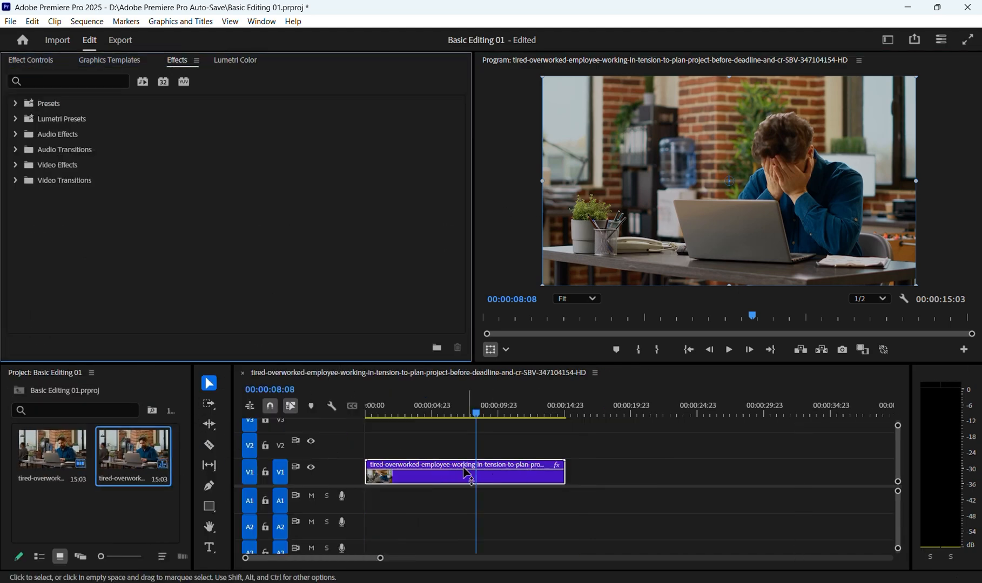
{"action": "left_click", "coordinate": [681, 453]}
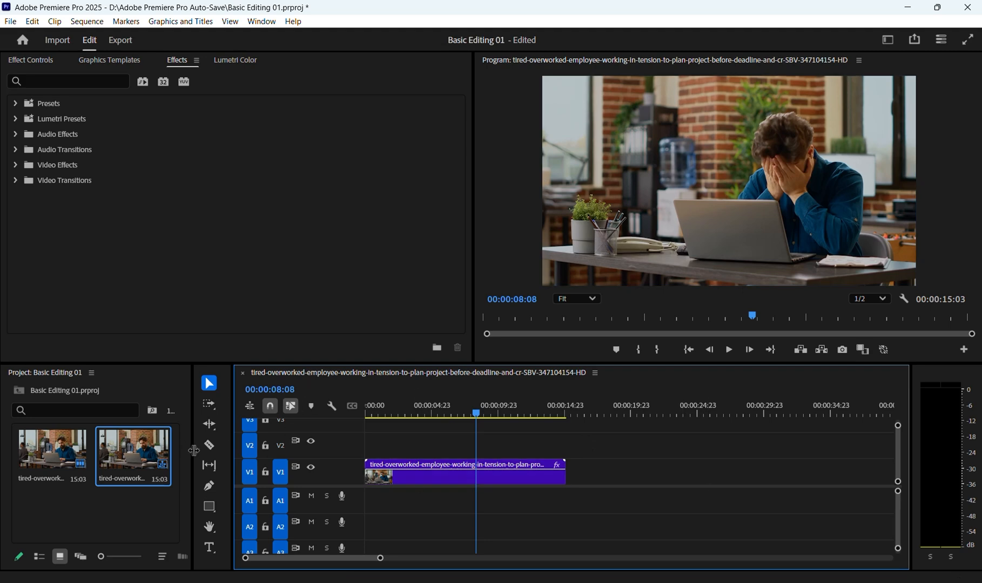
Step: Widen the Project panel slightly and move the playhead to 00:00:02:12
{"action": "left_click_drag", "start_coordinate": [190, 449], "coordinate": [230, 450]}
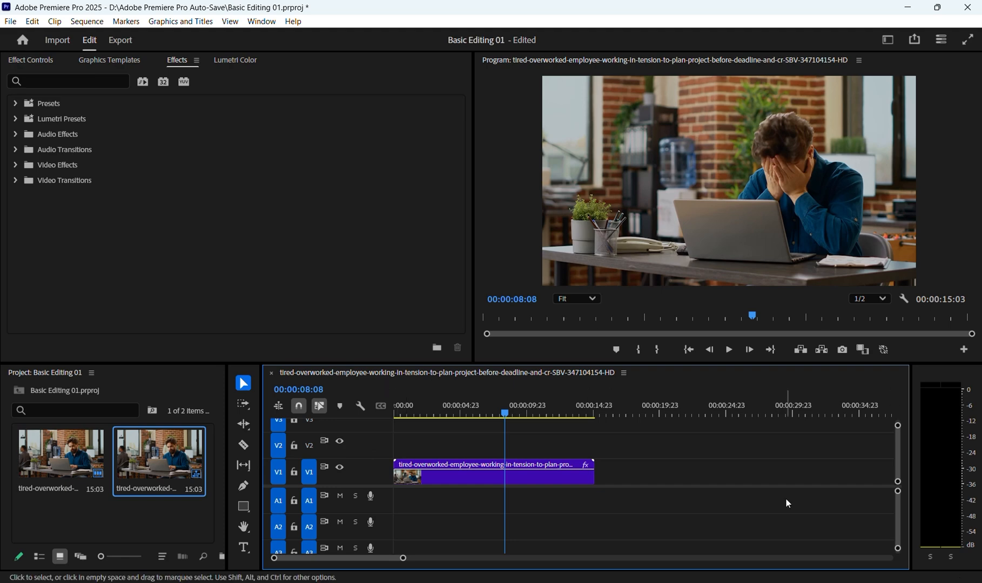
{"action": "left_click", "coordinate": [642, 412]}
{"action": "left_click_drag", "start_coordinate": [646, 408], "coordinate": [427, 462]}
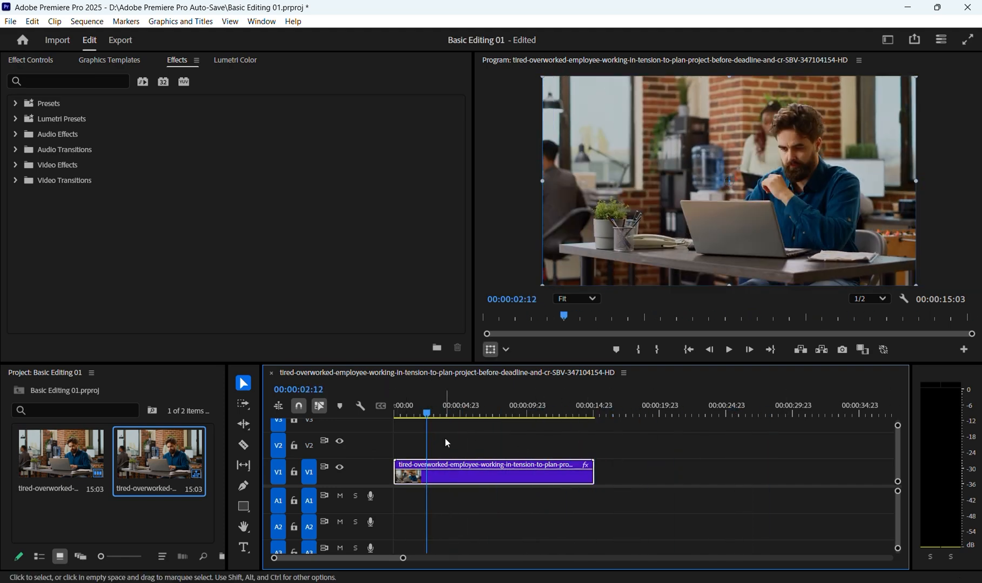